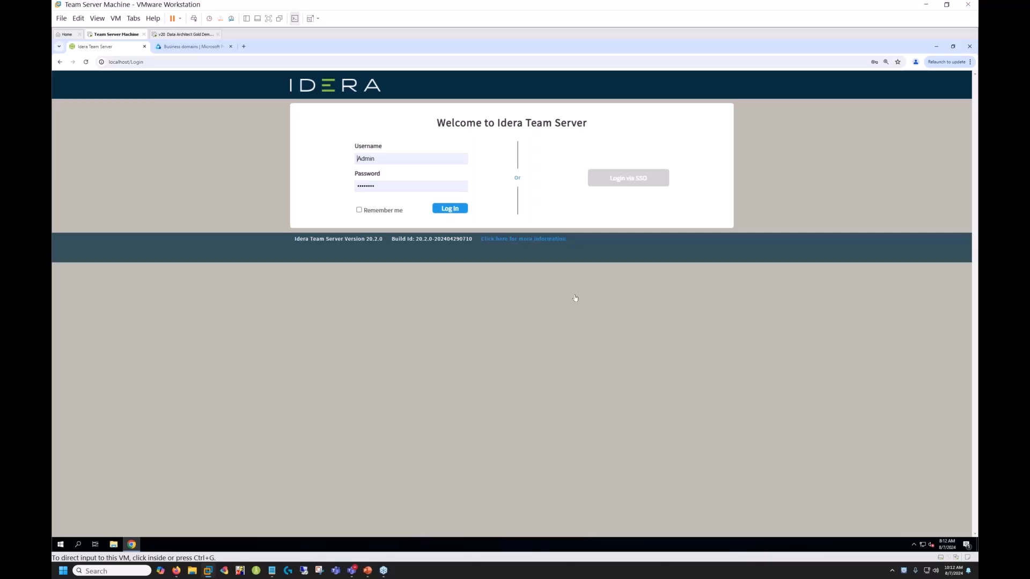
# - Log in to Team Server with the prefilled credentials and open the Model Explorer
pyautogui.click(449, 210)
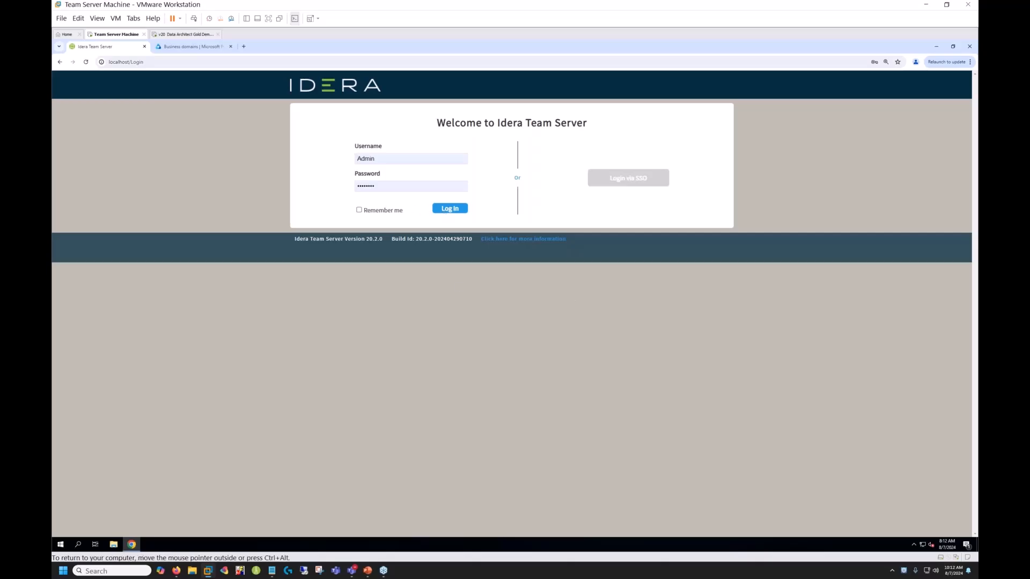
pyautogui.click(450, 209)
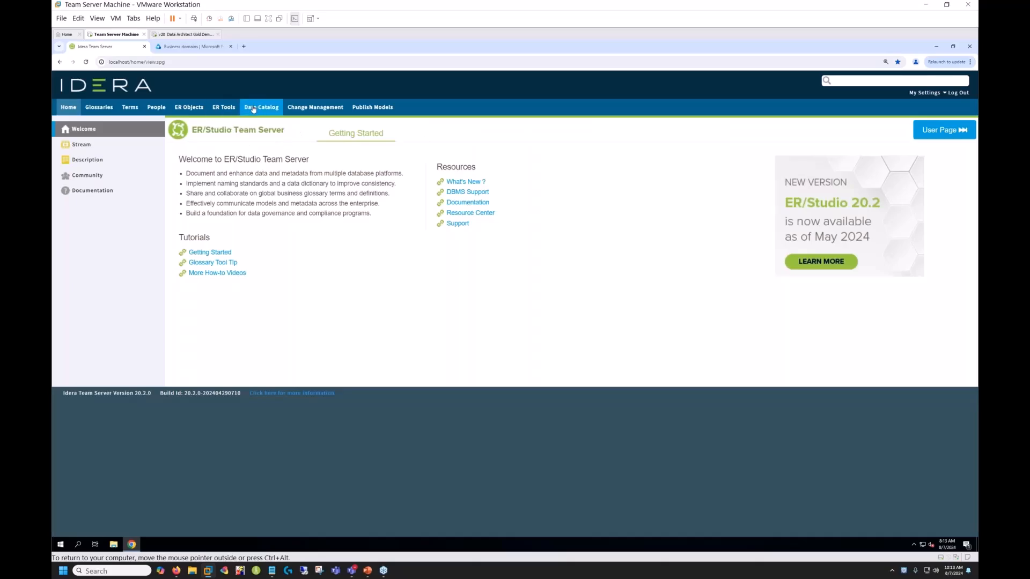
pyautogui.click(217, 110)
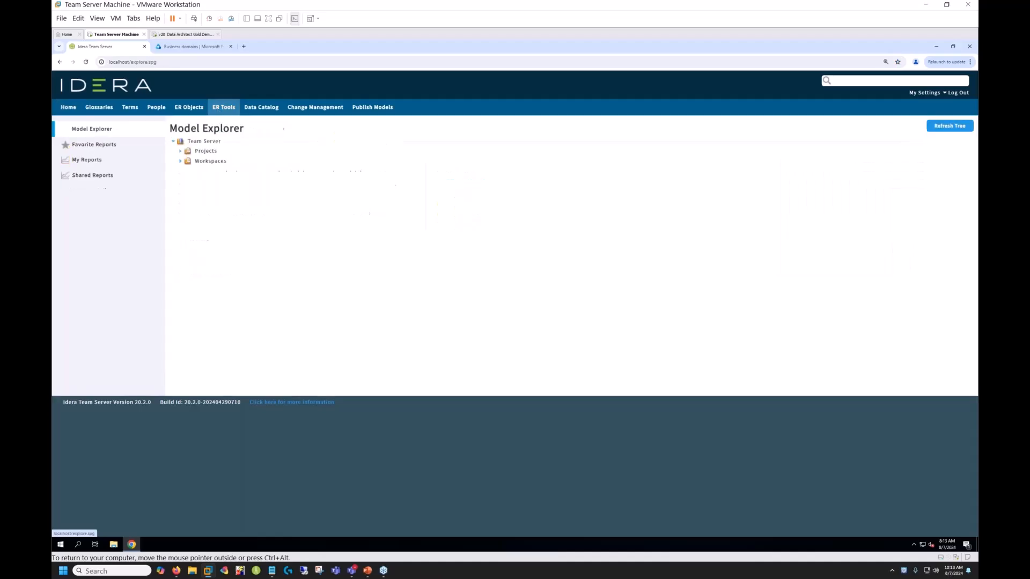
# - Open the diagram image of the logical Main Model of the HR Database (Migrating from SQL Server to Snowflake) in the Data Catalog project
pyautogui.click(179, 154)
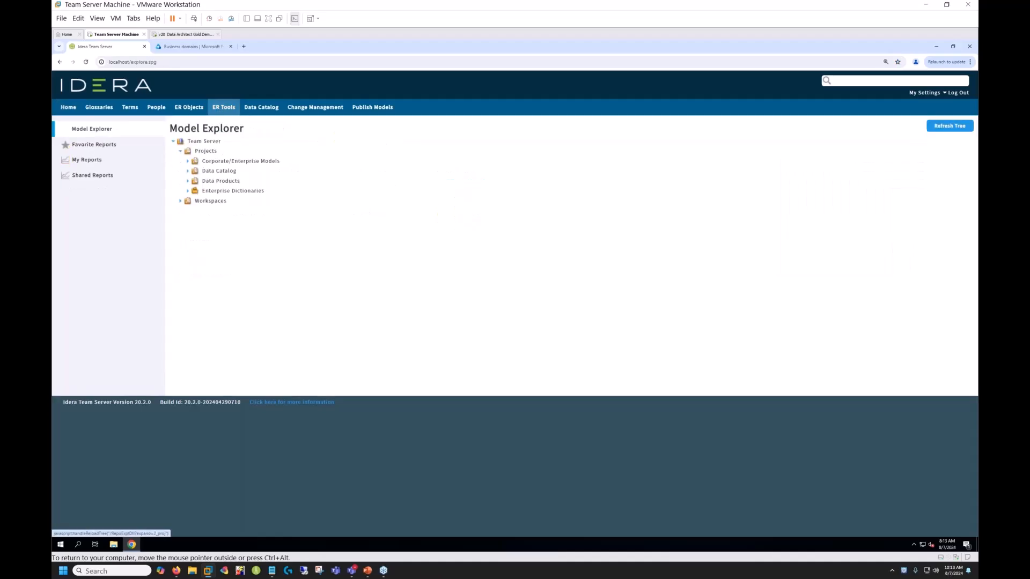
pyautogui.click(188, 171)
pyautogui.click(195, 221)
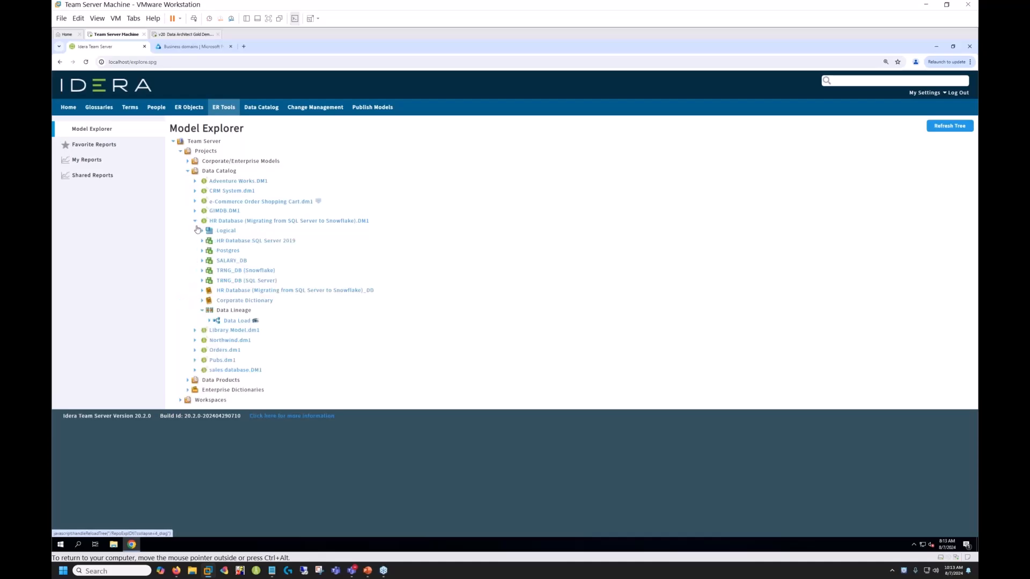
pyautogui.click(201, 231)
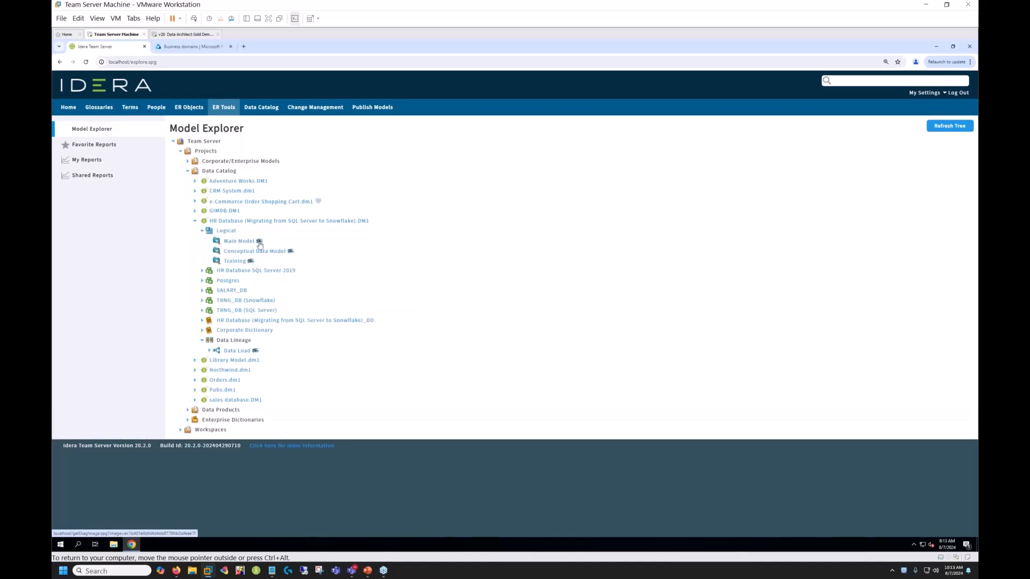
pyautogui.click(260, 242)
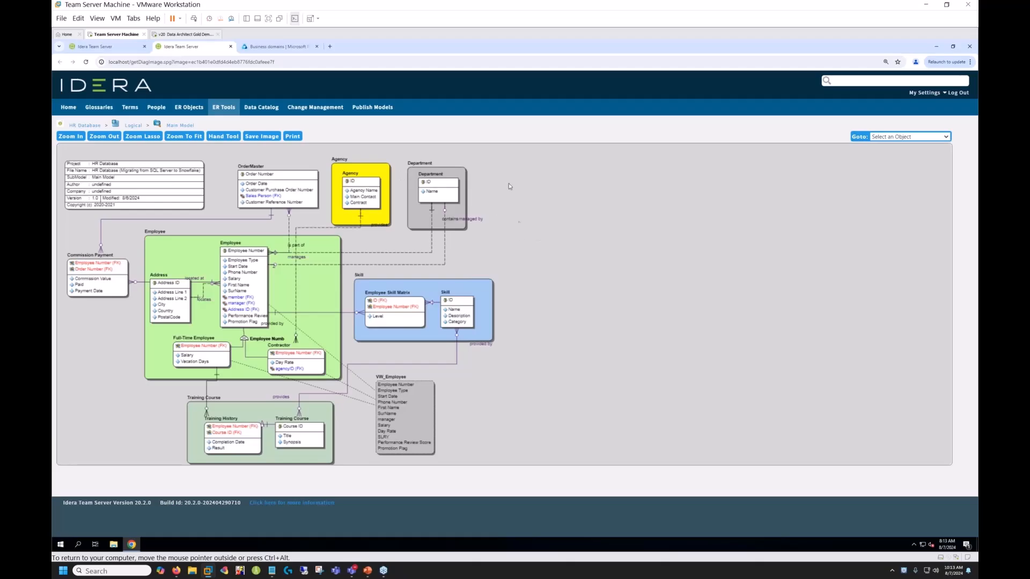
# - Open the Department entity from the diagram and read its CR256 discussion
pyautogui.click(436, 190)
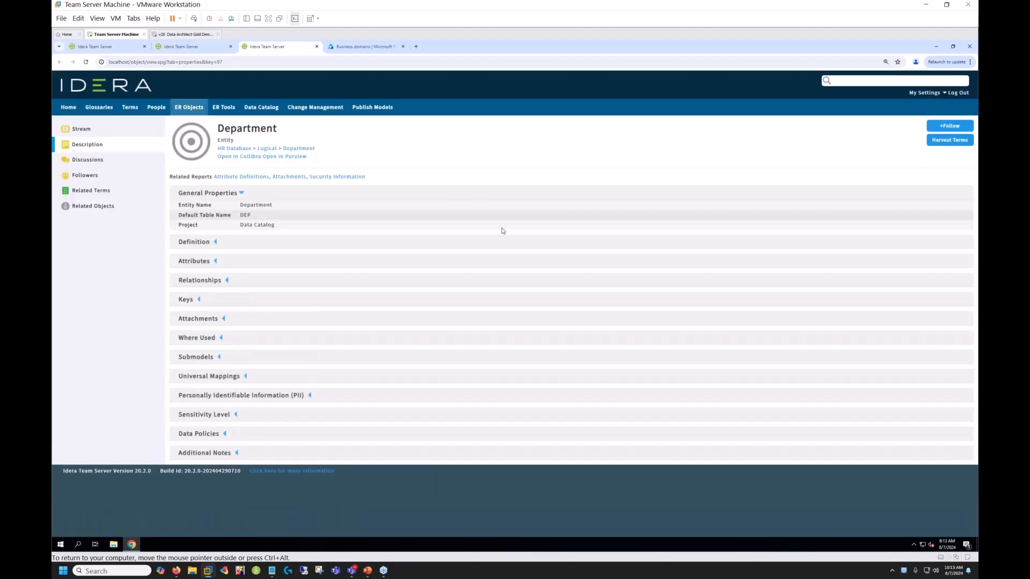
pyautogui.click(86, 161)
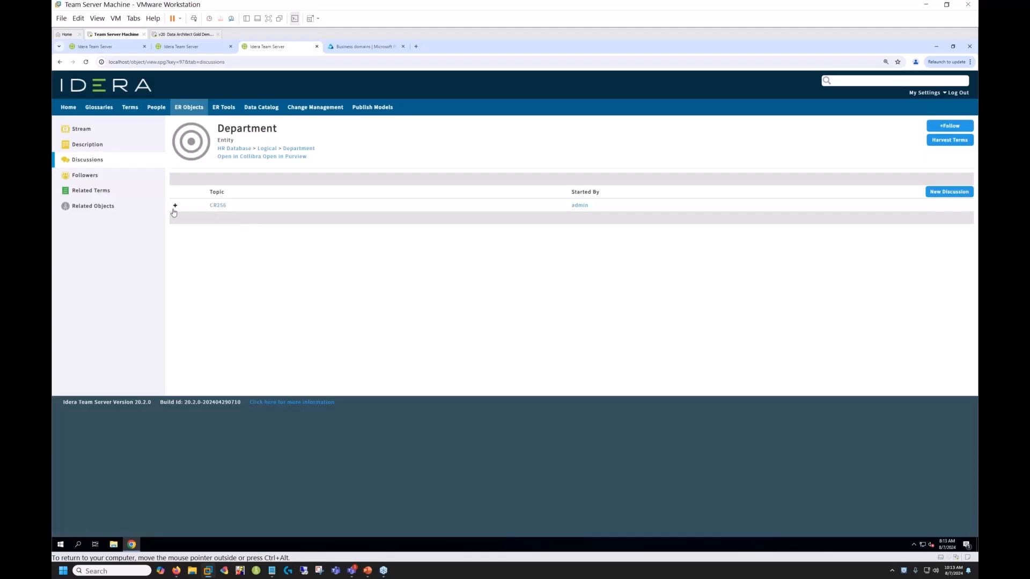
pyautogui.click(175, 207)
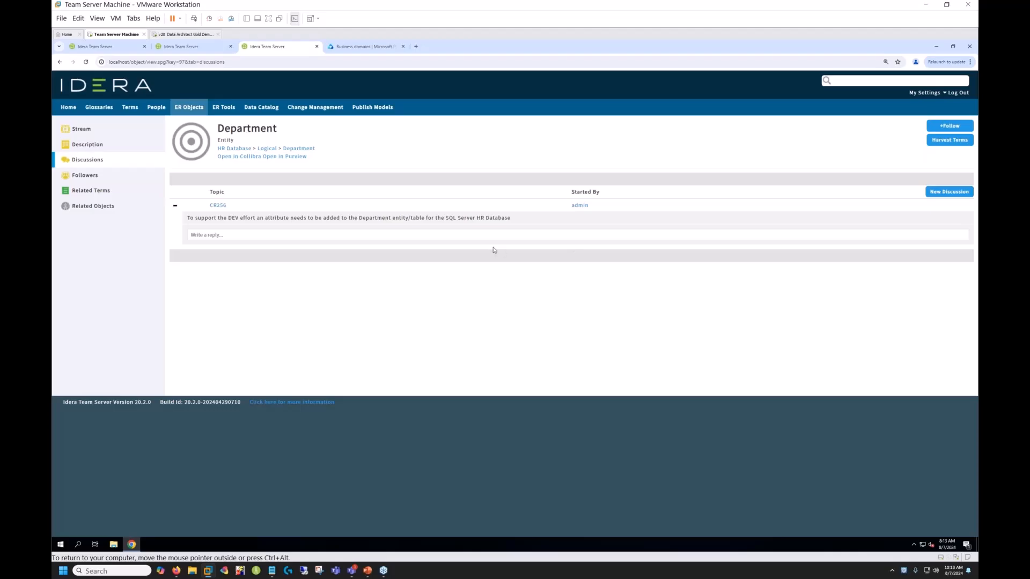
# - Switch to ER/Studio Data Architect and get the HR Database (Migrating from SQL Server to Snowflake) diagram from the repository, checked out immediately
pyautogui.click(192, 36)
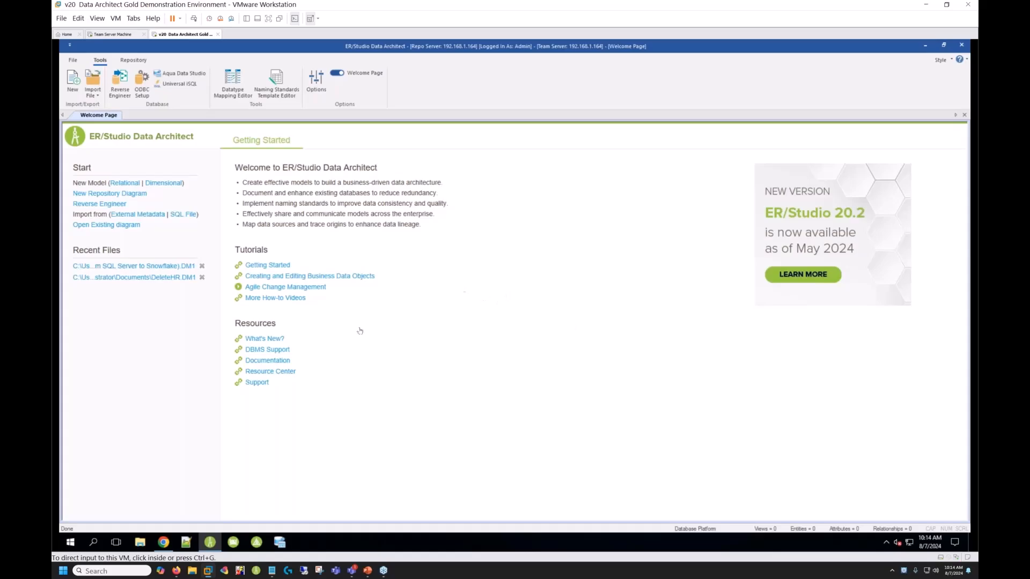
pyautogui.click(134, 61)
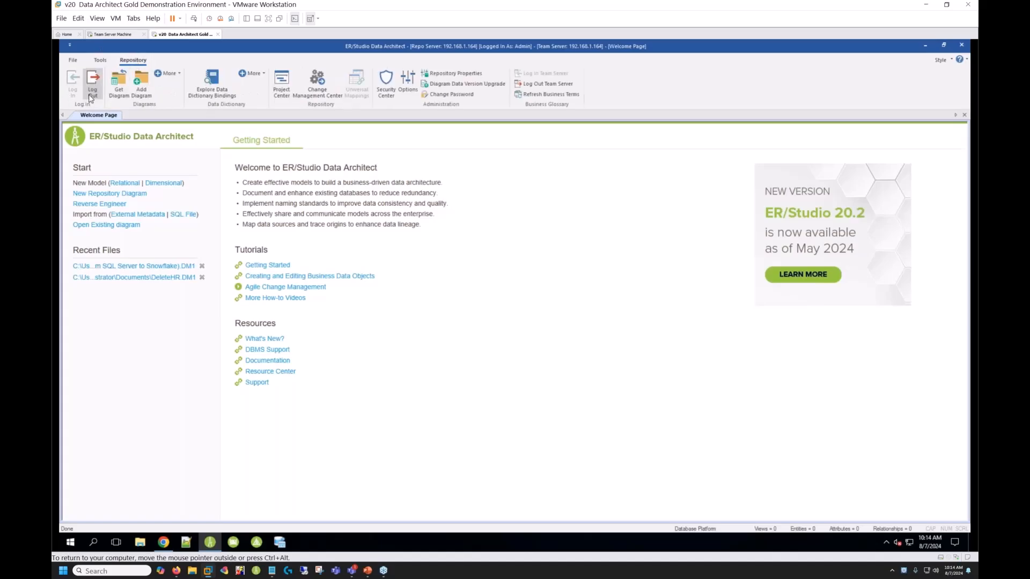
pyautogui.click(120, 82)
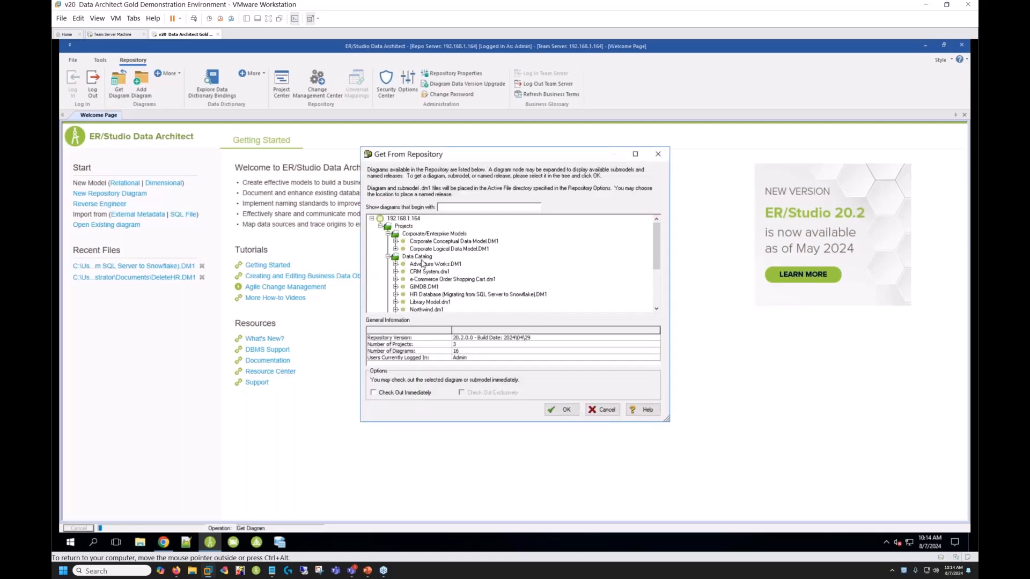
pyautogui.click(448, 295)
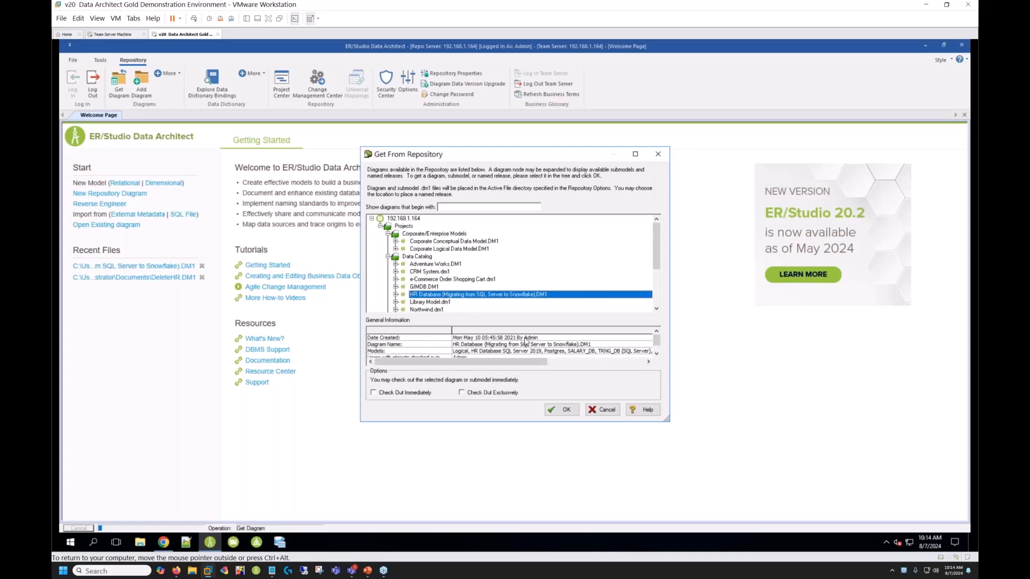
pyautogui.click(374, 393)
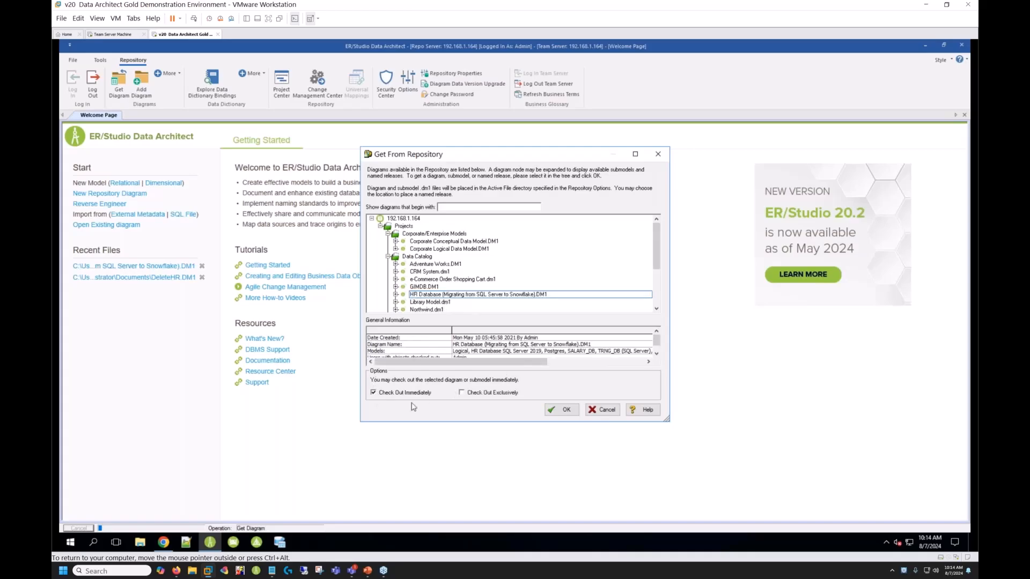
pyautogui.click(566, 410)
pyautogui.click(531, 360)
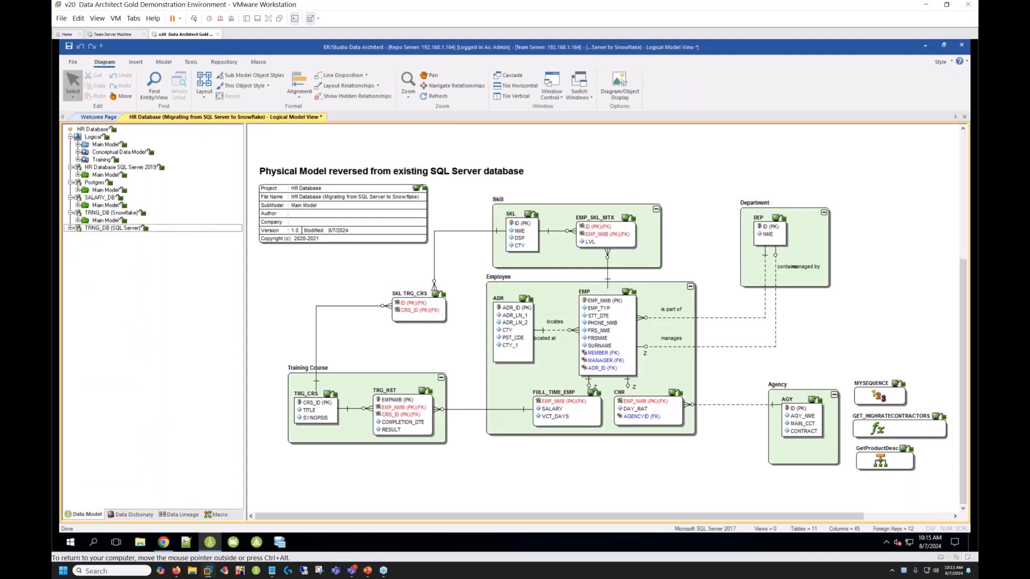
# - Open the Department entity of the logical Main Model for editing and show its attributes
pyautogui.doubleClick(106, 144)
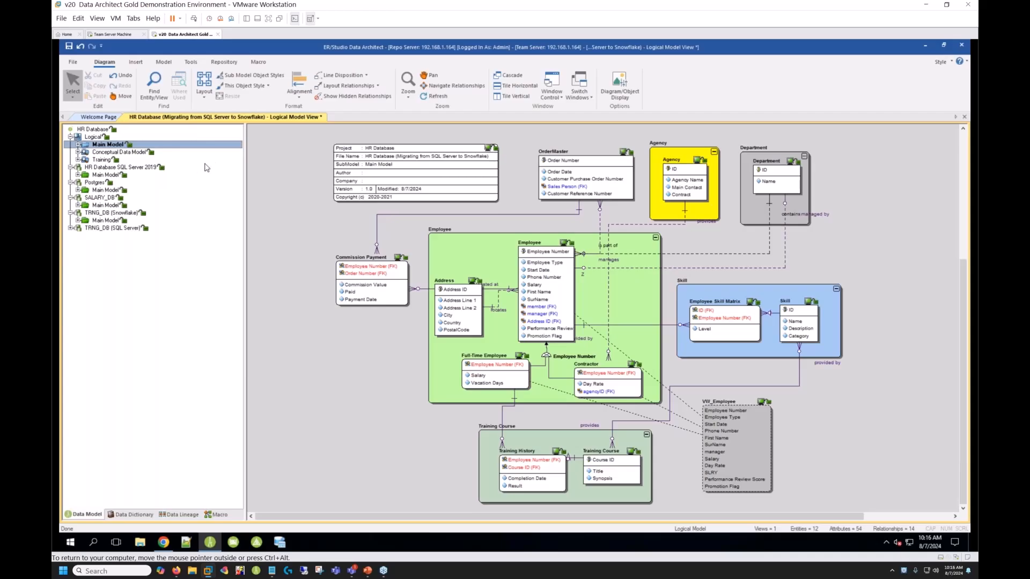
pyautogui.doubleClick(771, 181)
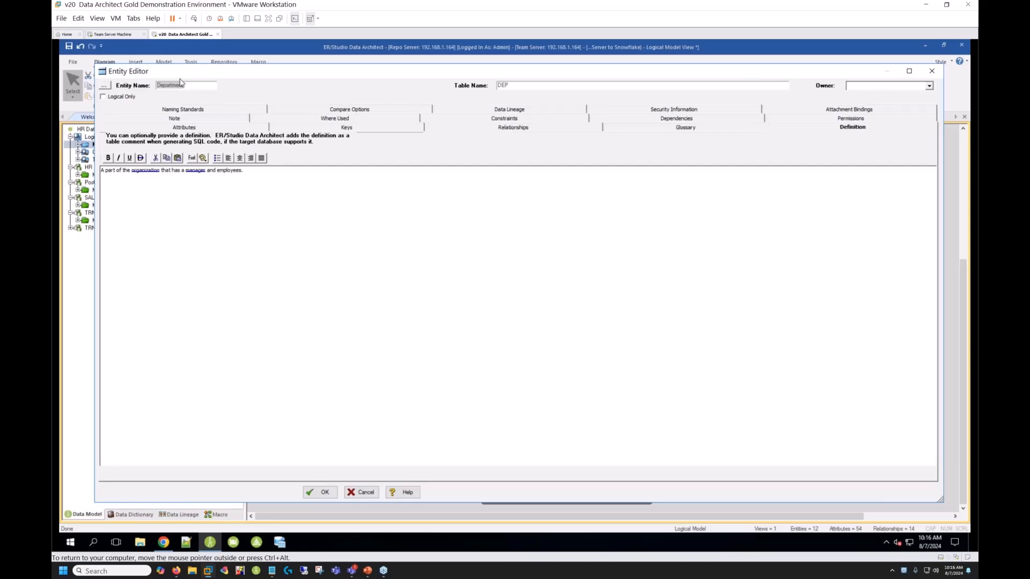
pyautogui.click(184, 127)
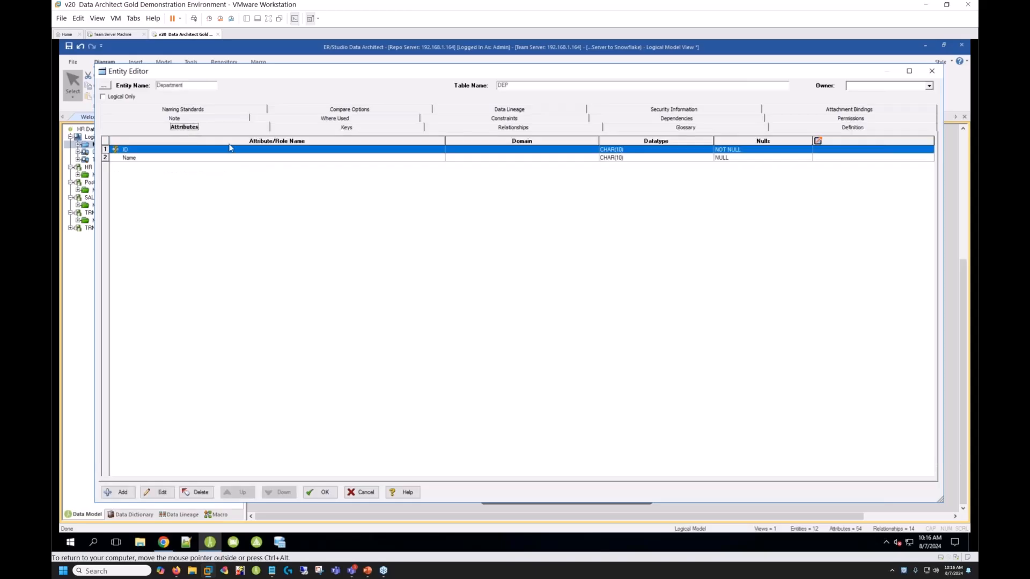
pyautogui.click(170, 159)
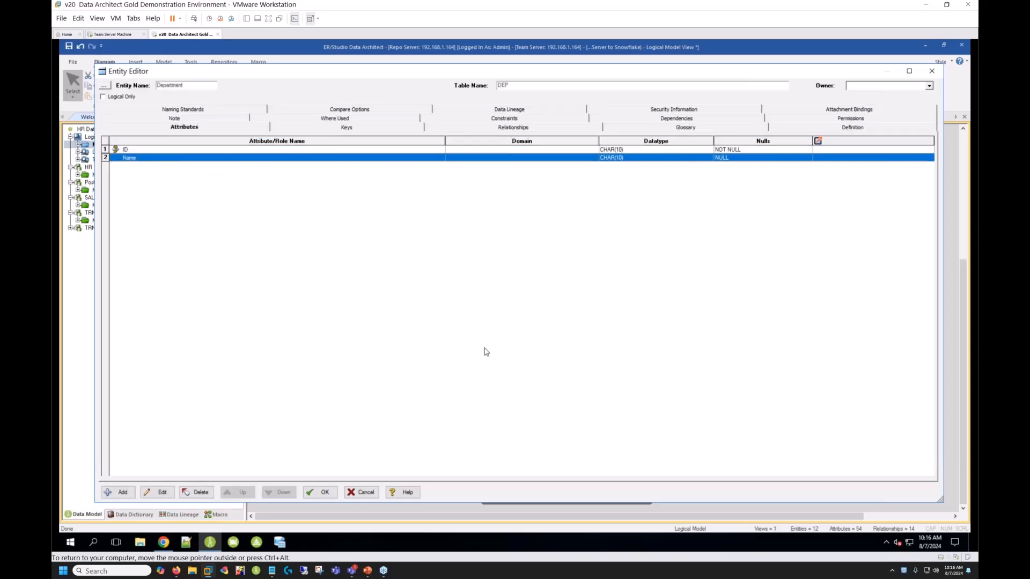
# - Add an attribute named Department Code to the Department entity, edit its default column name, and save the entity
pyautogui.click(116, 493)
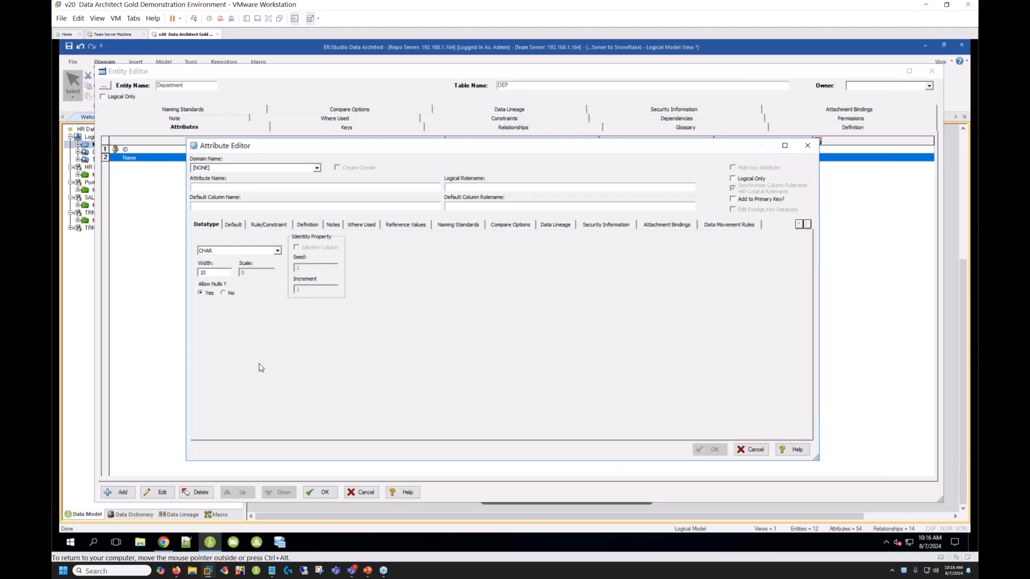
pyautogui.write('Department Code')
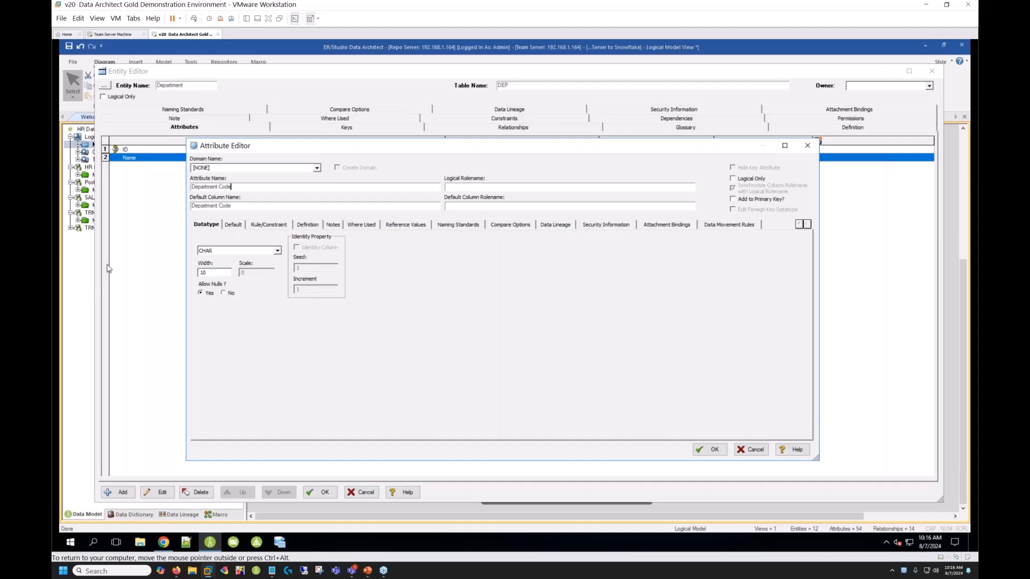
pyautogui.click(235, 206)
pyautogui.moveTo(214, 207); pyautogui.dragTo(192, 206)
pyautogui.write('DCDE')
pyautogui.click(710, 453)
pyautogui.click(327, 494)
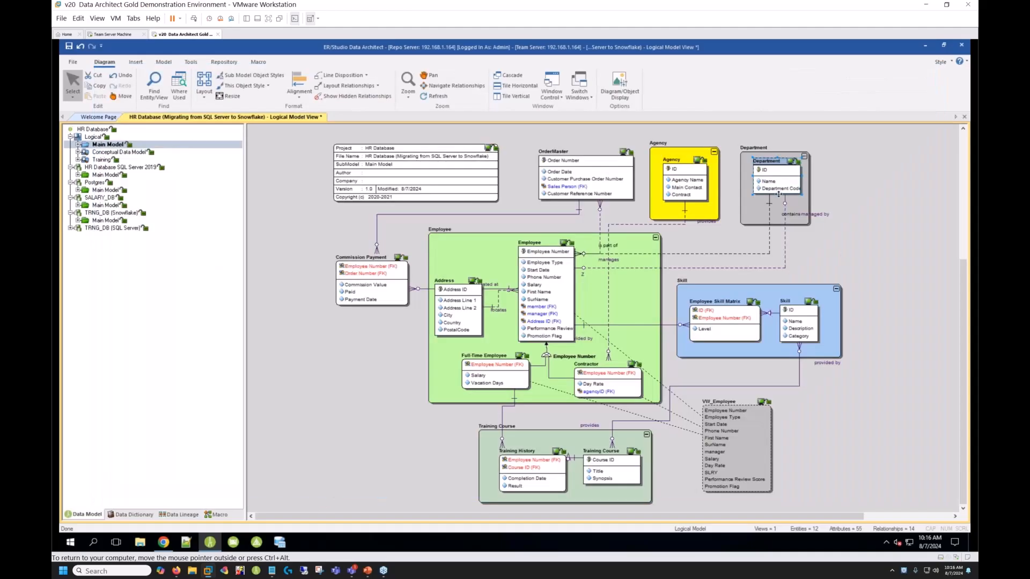
# - Enlarge the Department entity box so Department Code fits, and fit the model in the view
pyautogui.moveTo(777, 195); pyautogui.dragTo(805, 180)
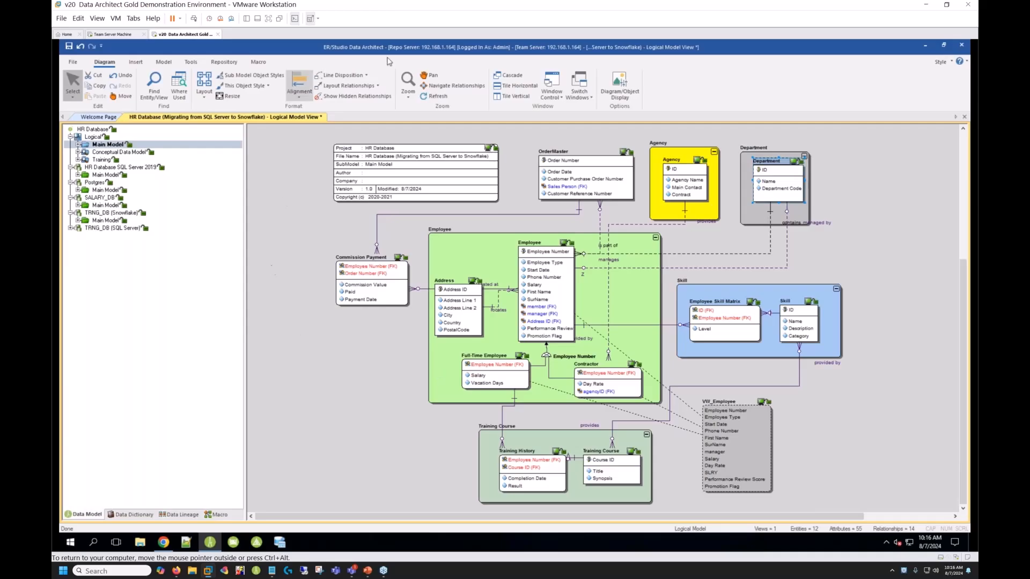
pyautogui.click(408, 86)
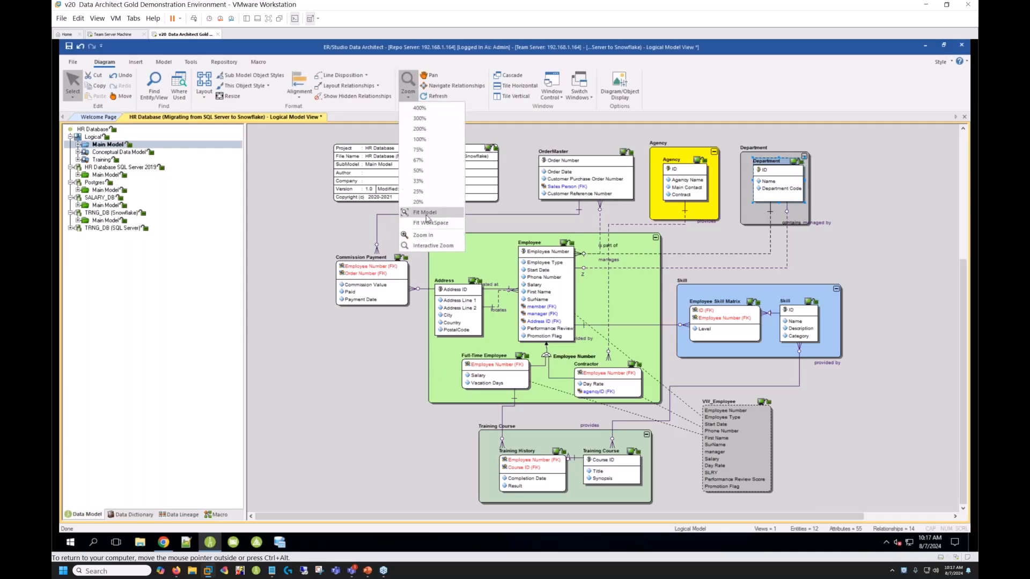
pyautogui.click(425, 213)
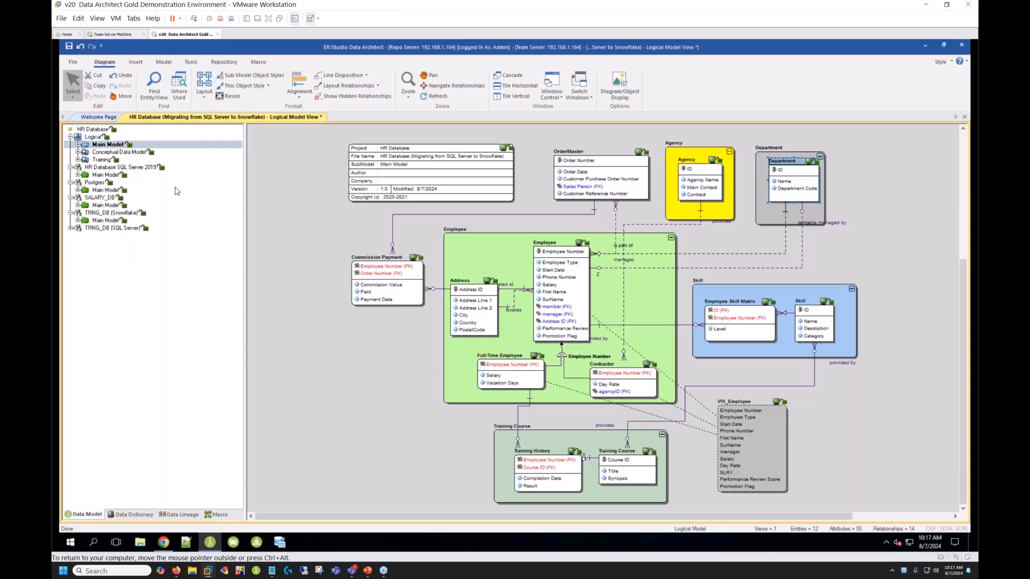
# - Set up a Compare and Merge of the Logical model against the HR Database SQL Server 2019 Main Model in this DM1 file, keeping the default options
pyautogui.rightClick(93, 138)
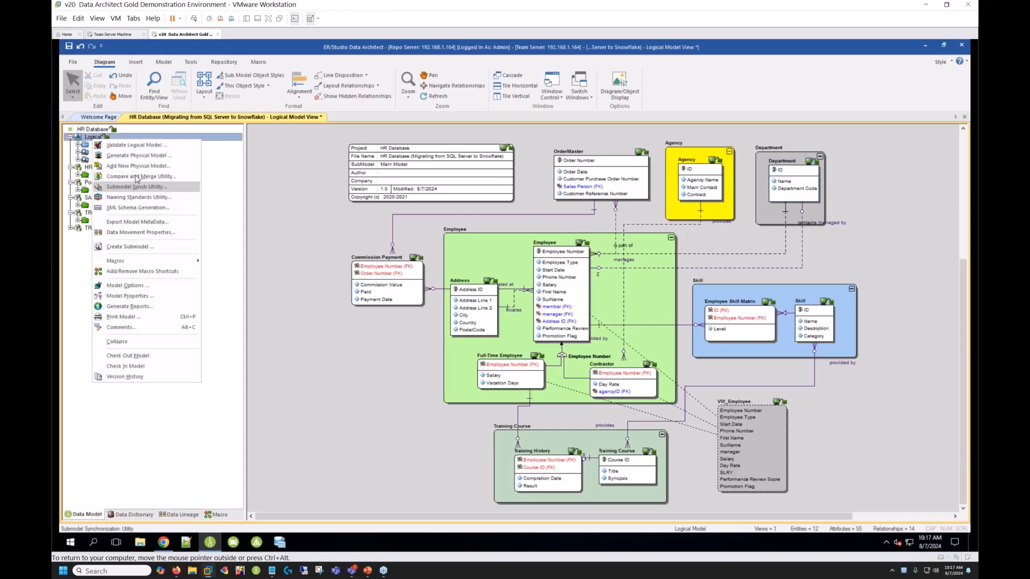
pyautogui.click(140, 178)
pyautogui.click(487, 303)
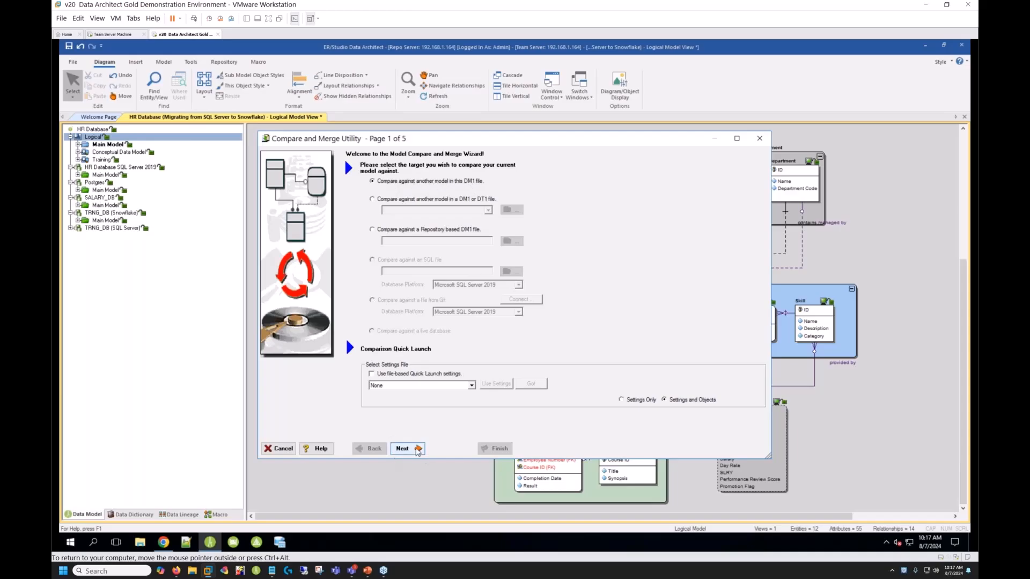
pyautogui.click(418, 450)
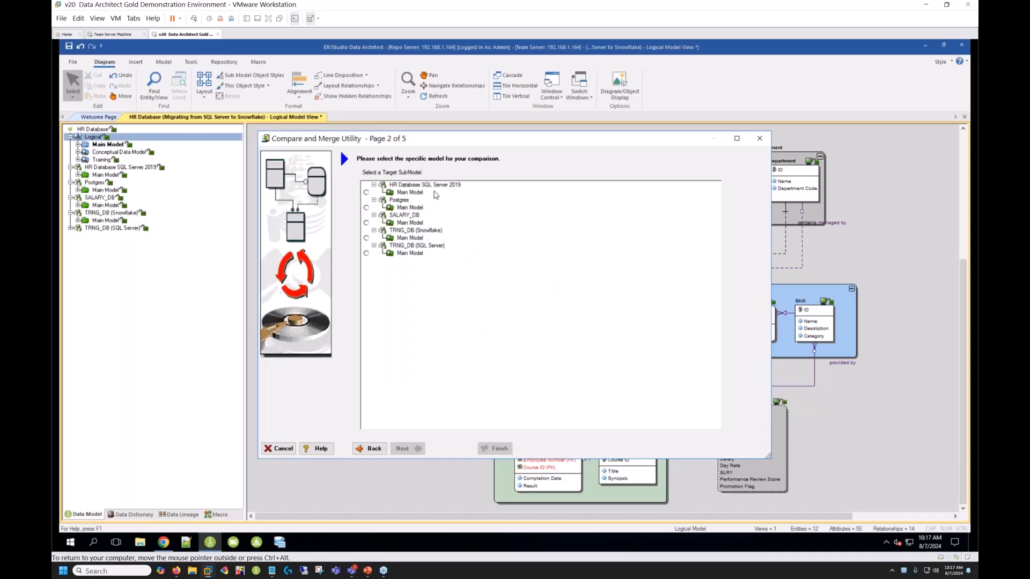
pyautogui.click(367, 192)
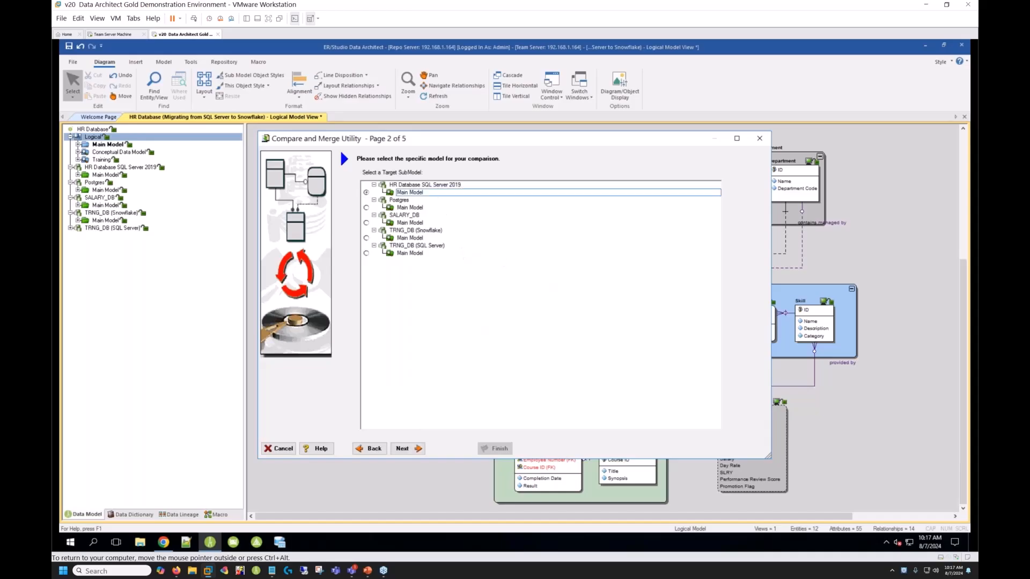
pyautogui.click(411, 450)
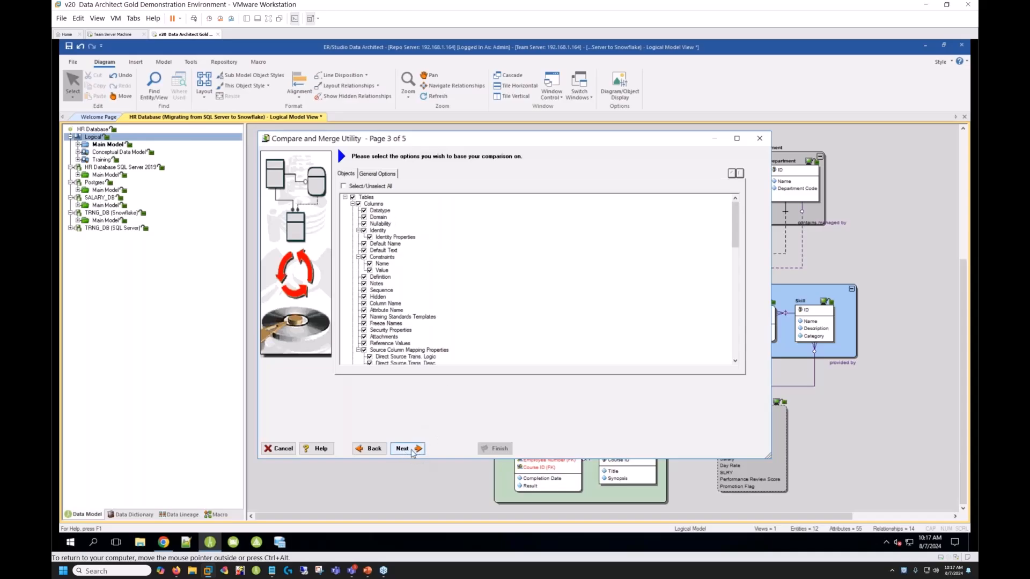
pyautogui.click(408, 448)
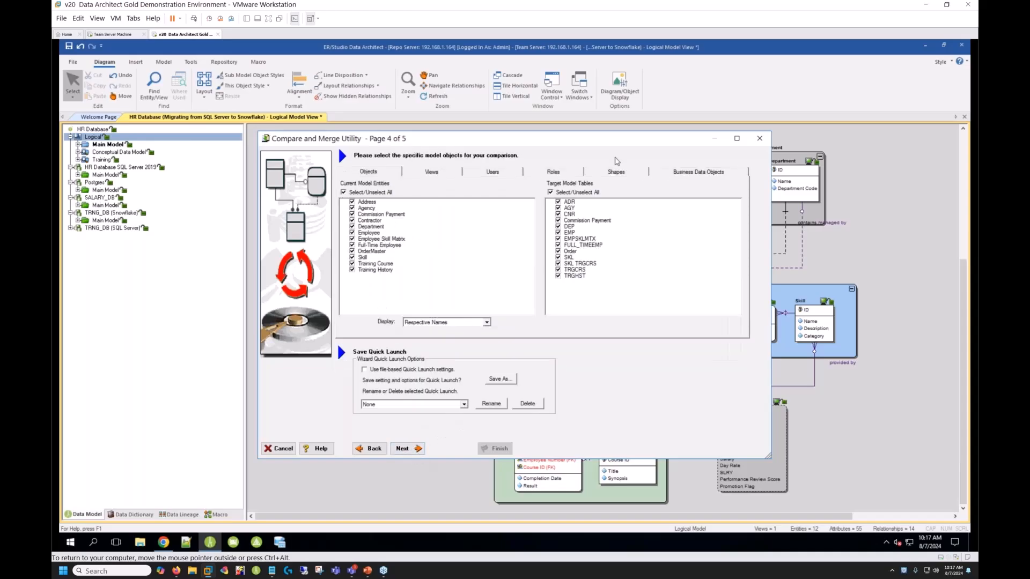
# - Limit the comparison to the Department entity and the DEP table, and generate the comparison results
pyautogui.click(343, 193)
pyautogui.click(353, 227)
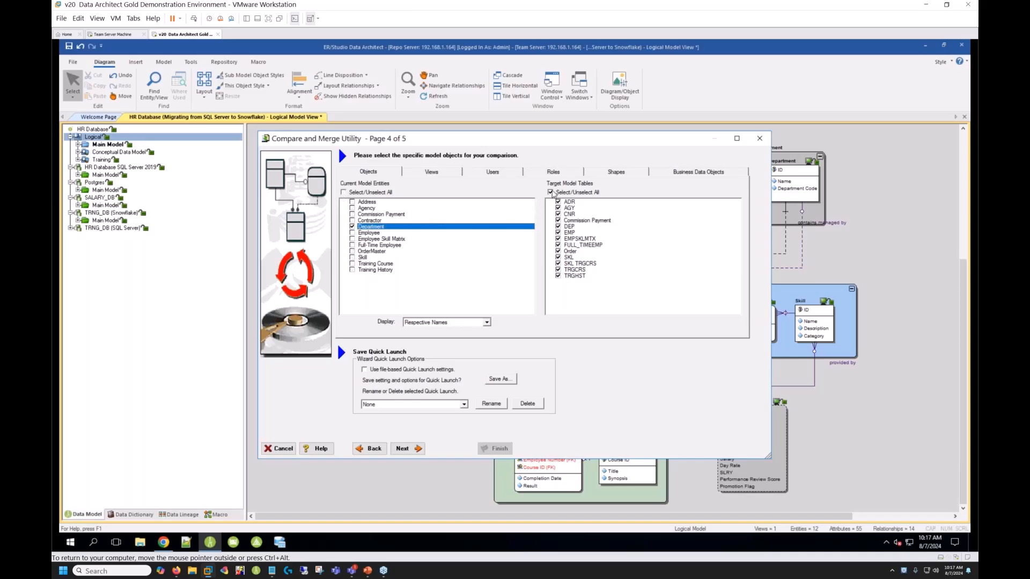
pyautogui.click(550, 193)
pyautogui.click(558, 227)
pyautogui.click(408, 448)
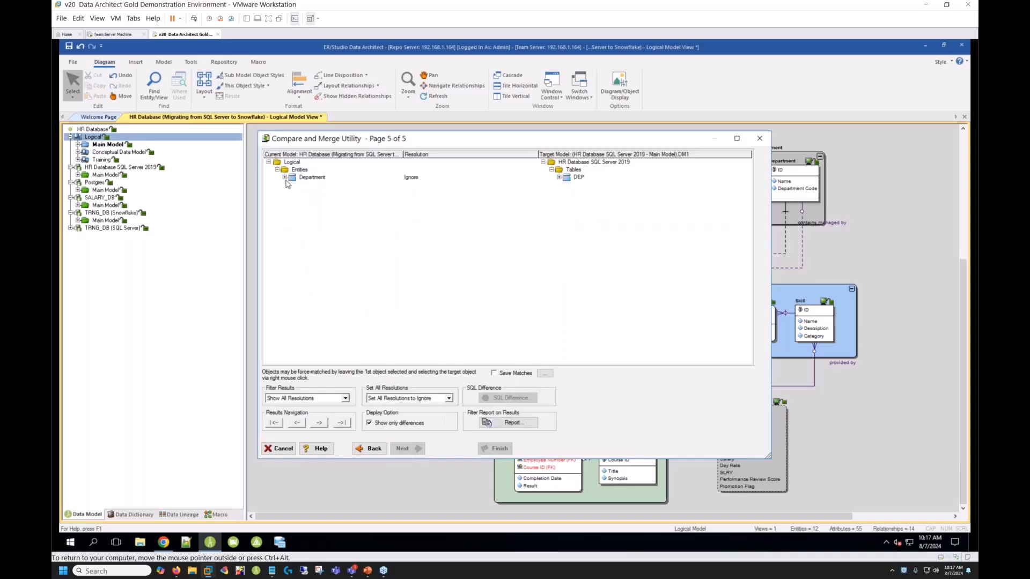
# - Set the resolution of the Department Code attribute difference to Merge into Target and complete the merge
pyautogui.click(285, 178)
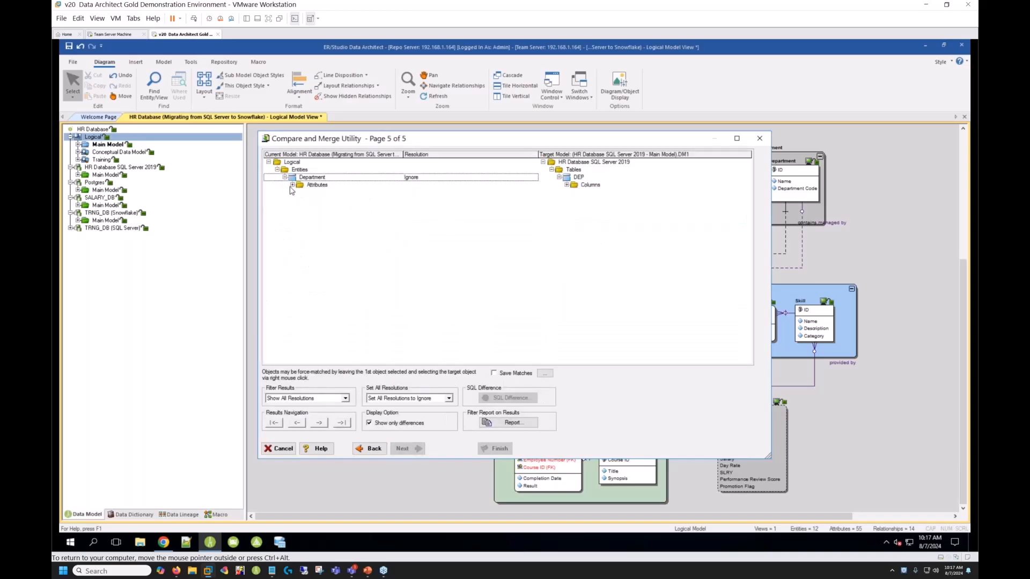
pyautogui.click(292, 185)
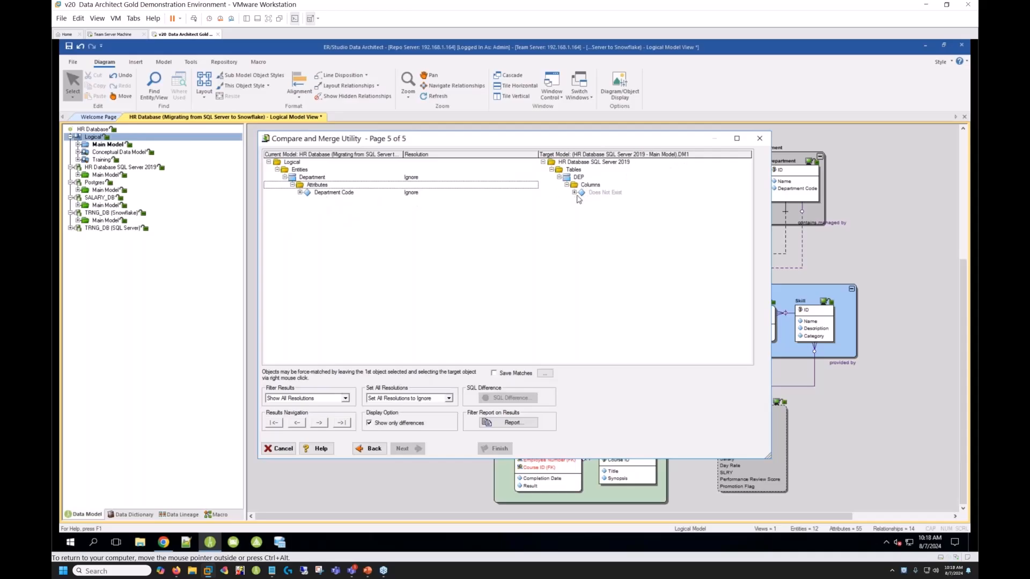
pyautogui.click(466, 194)
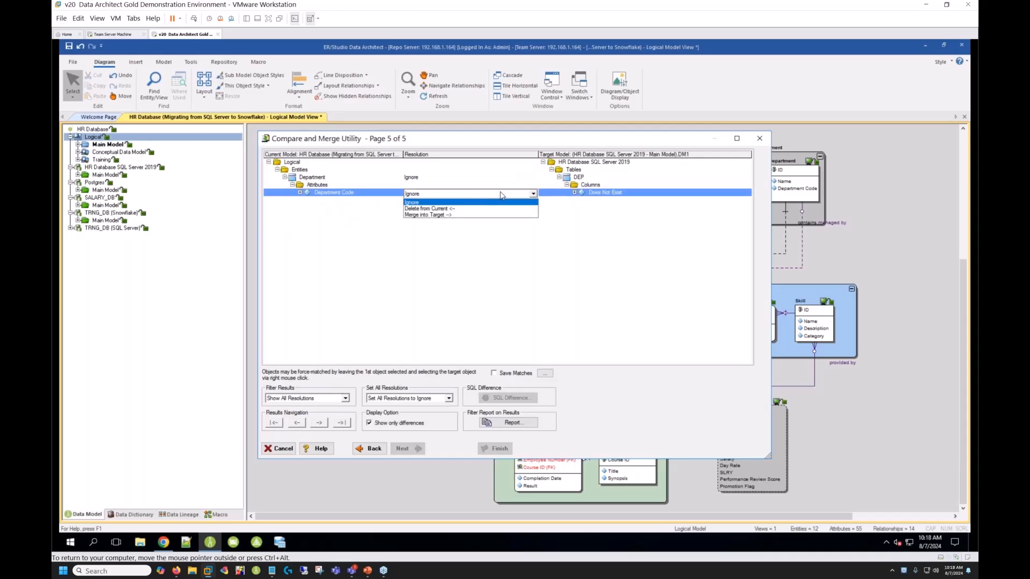
pyautogui.click(454, 215)
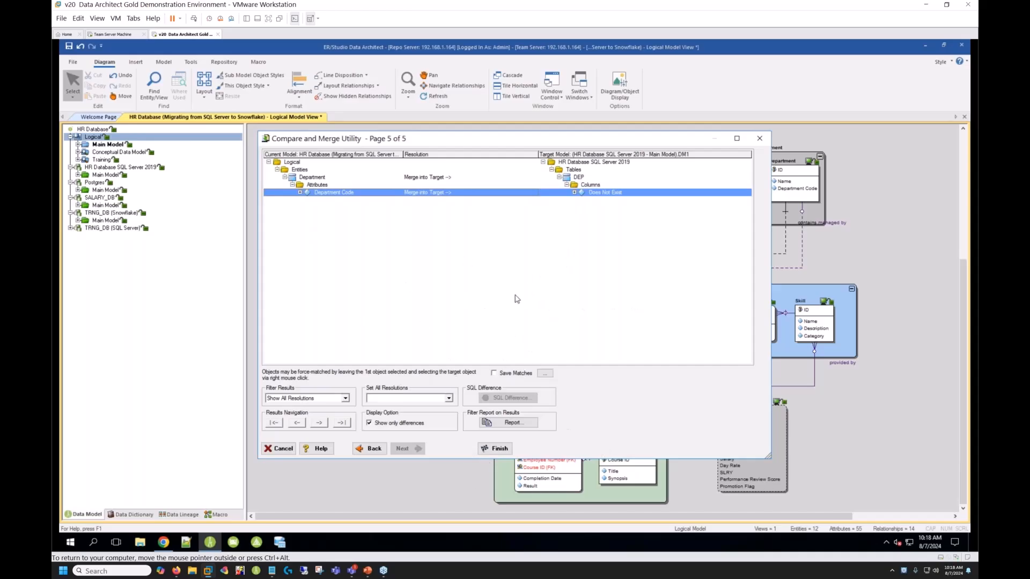
pyautogui.click(494, 449)
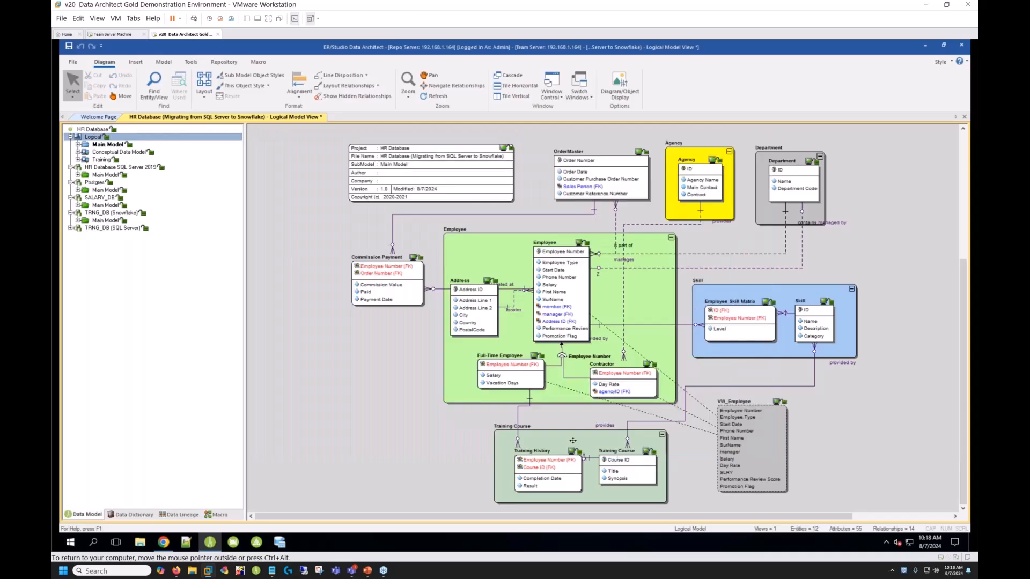
# - Open the HR Database SQL Server 2019 Main Model, examine the DEP table's columns at 200% zoom, and fit the model in the view
pyautogui.doubleClick(110, 174)
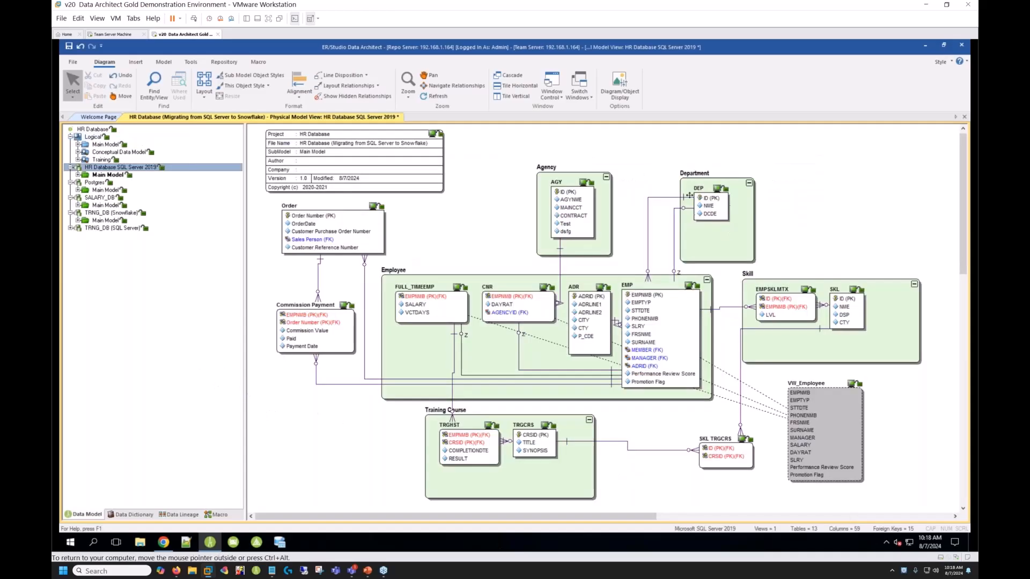
pyautogui.click(407, 86)
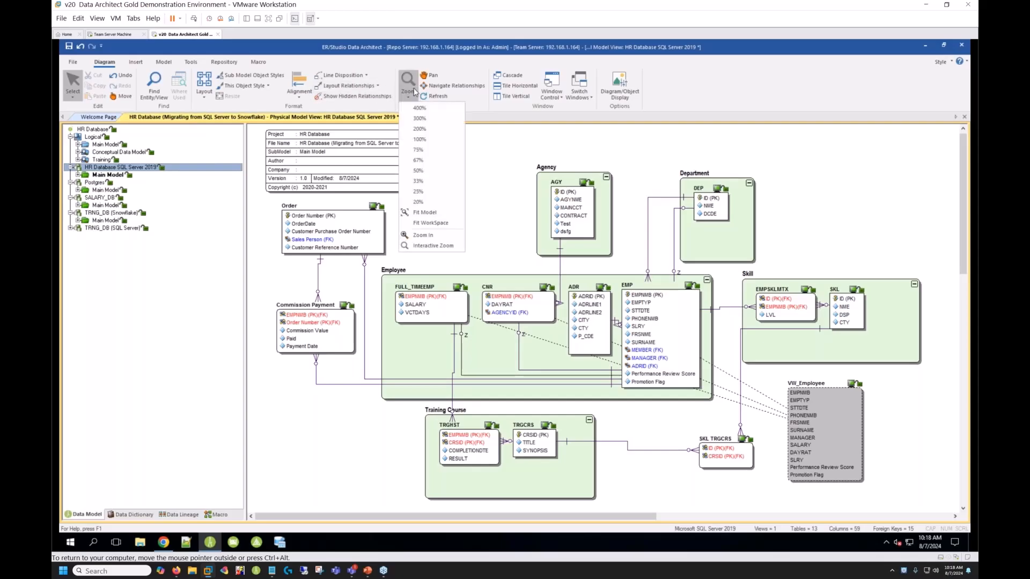
pyautogui.click(434, 140)
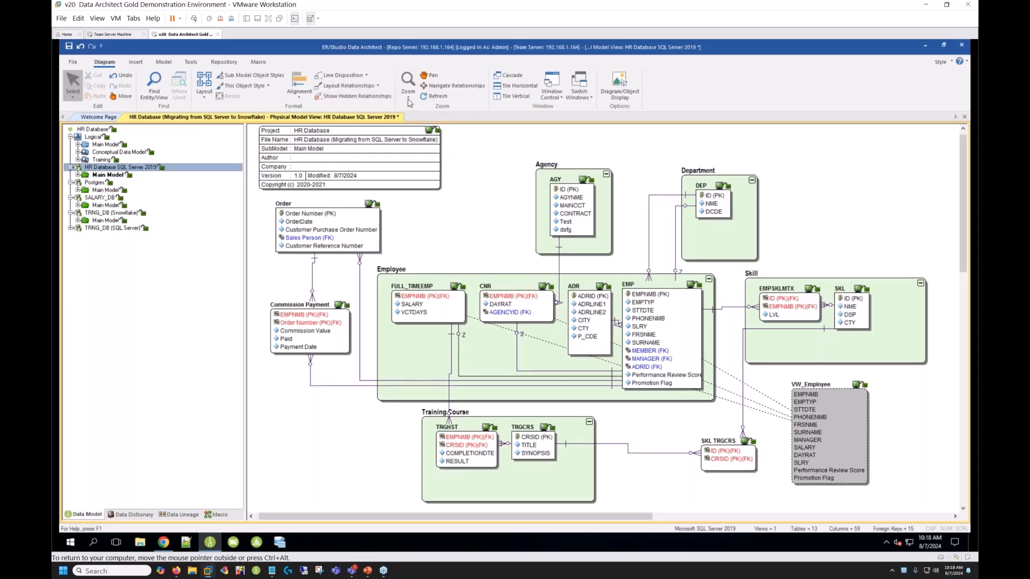
pyautogui.click(408, 95)
pyautogui.click(427, 129)
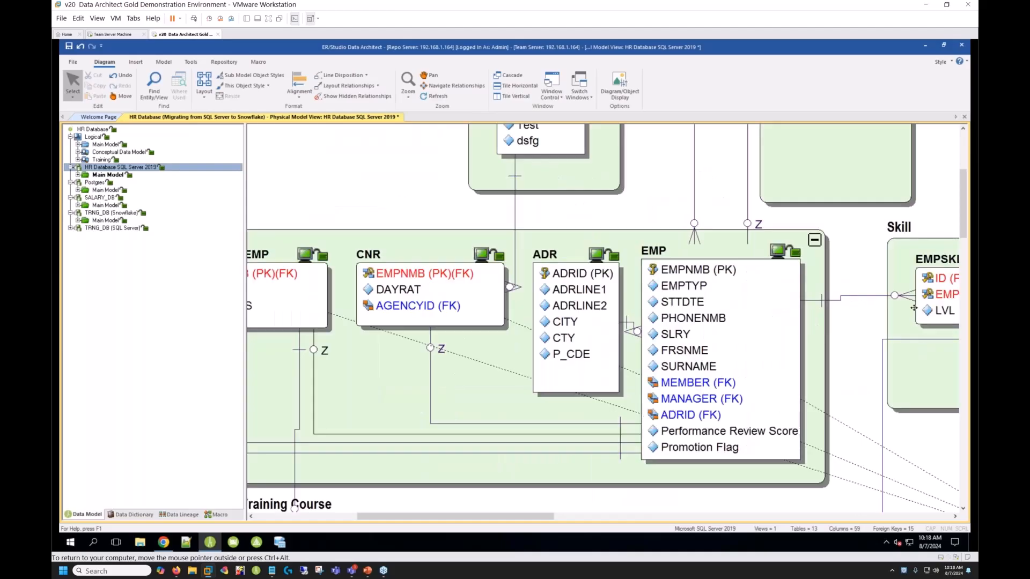
pyautogui.moveTo(963, 219); pyautogui.dragTo(963, 193)
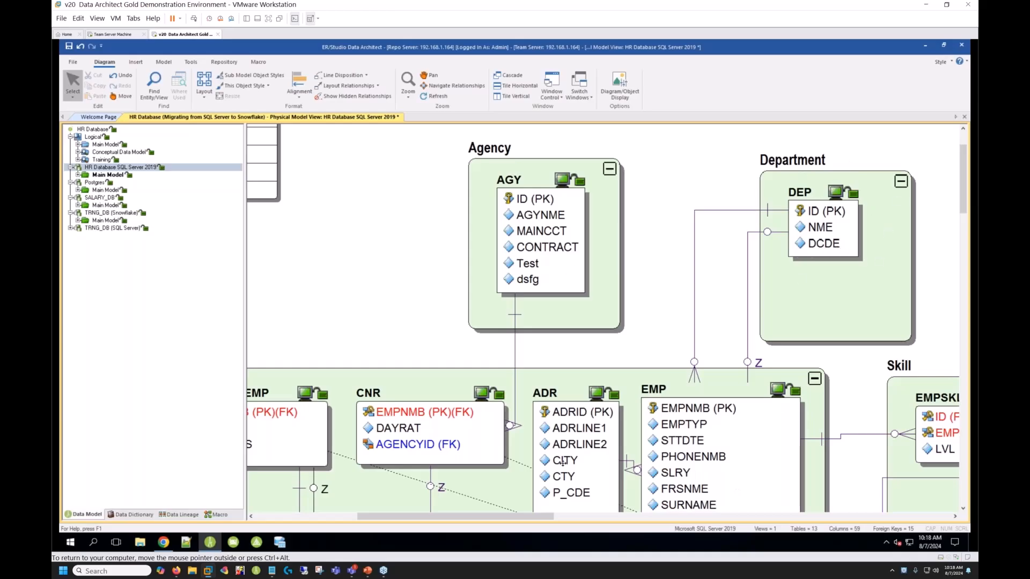
pyautogui.click(407, 95)
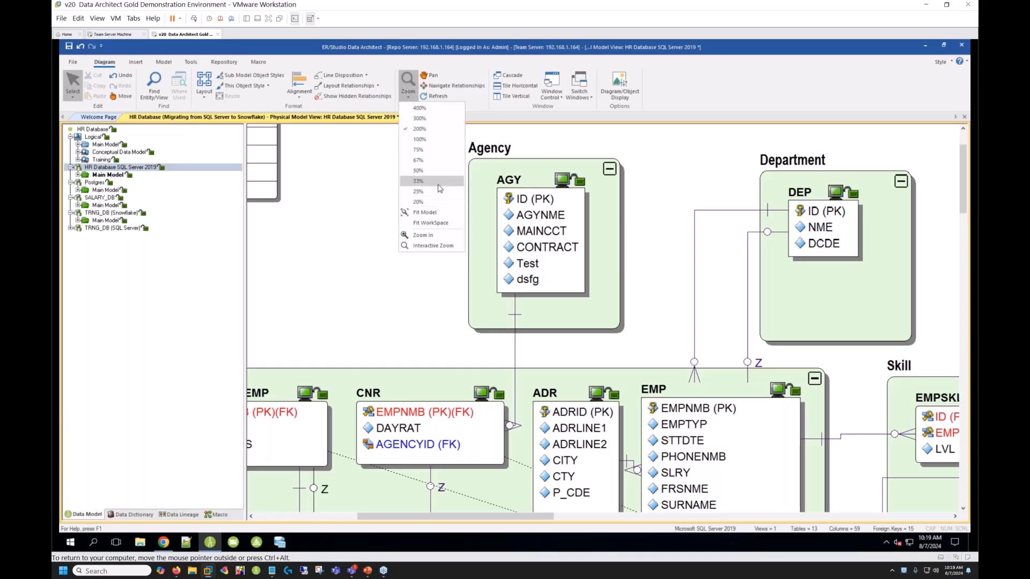
pyautogui.click(424, 212)
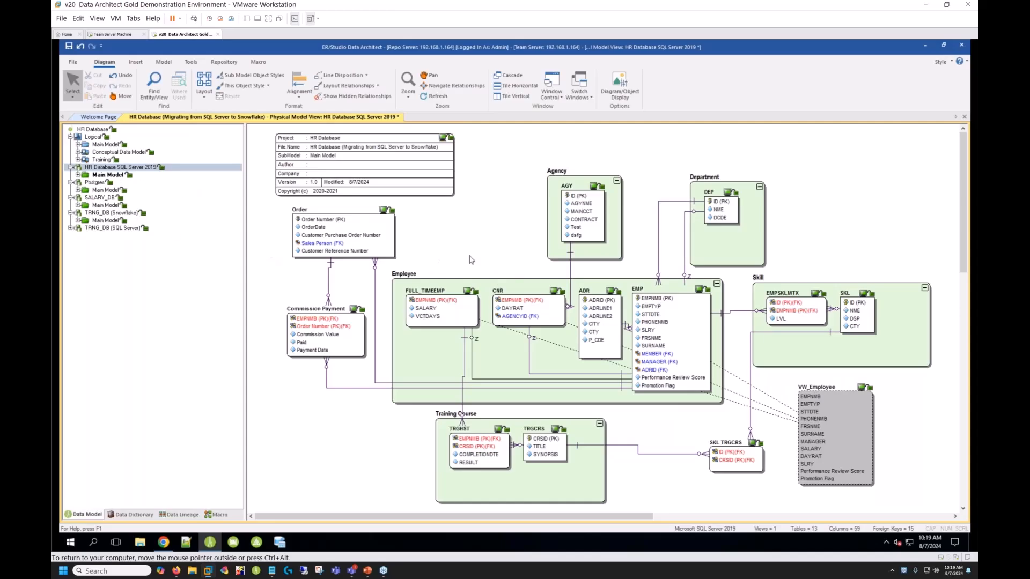
# - Open the Git Options, review the HR-Database repository settings, and test the connection
pyautogui.click(190, 62)
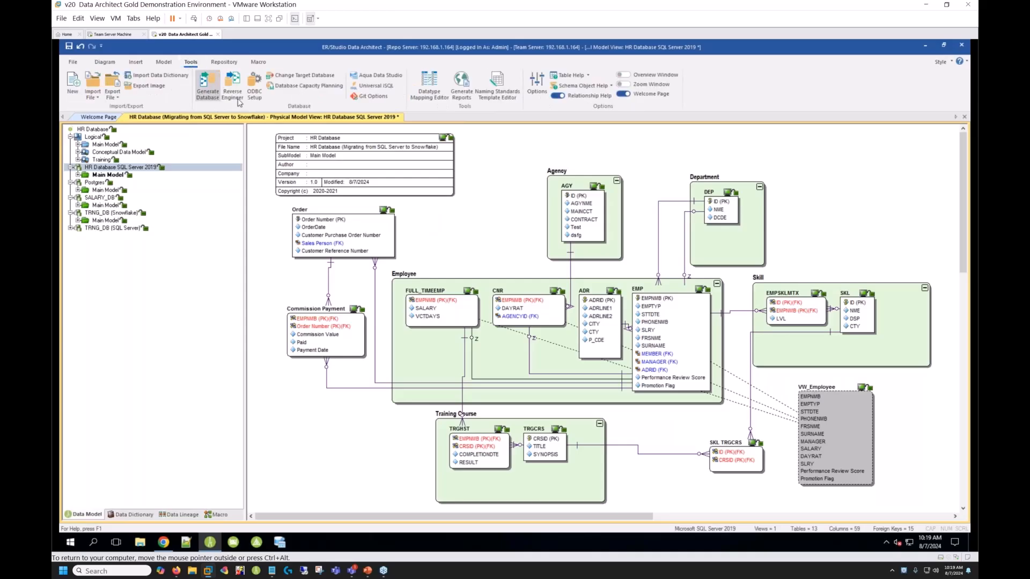
pyautogui.click(376, 96)
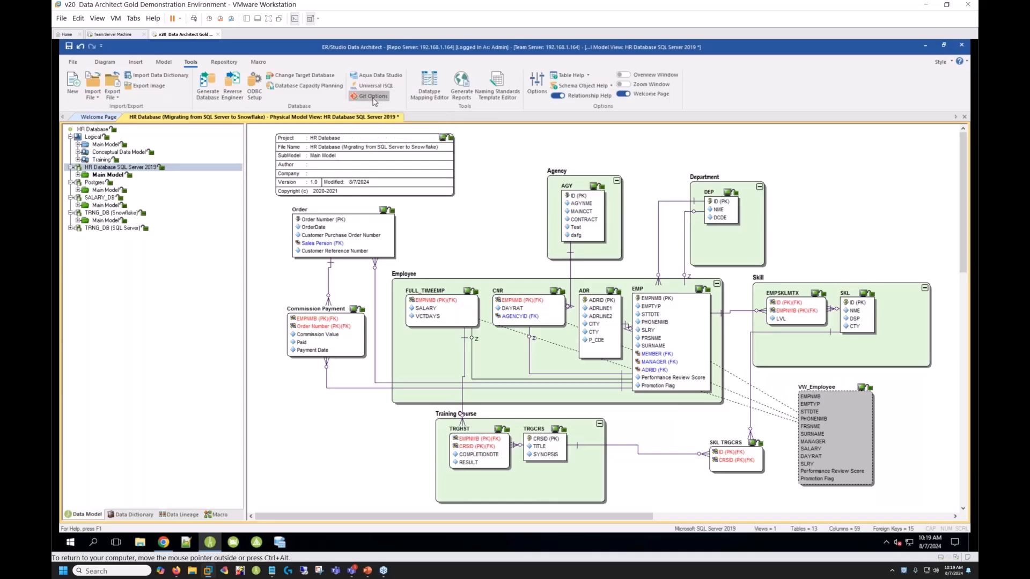
pyautogui.moveTo(479, 208); pyautogui.dragTo(485, 181)
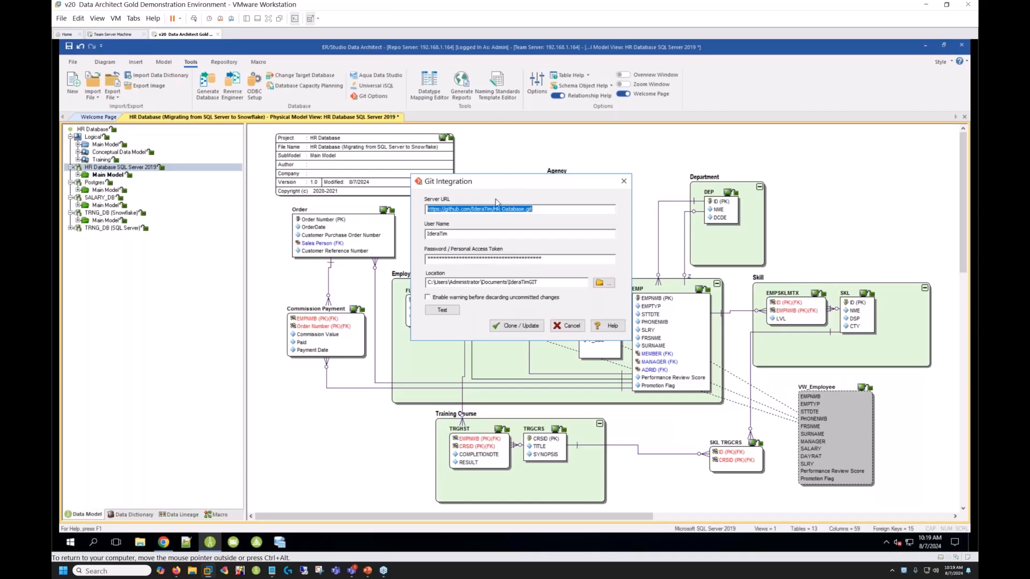
pyautogui.click(559, 210)
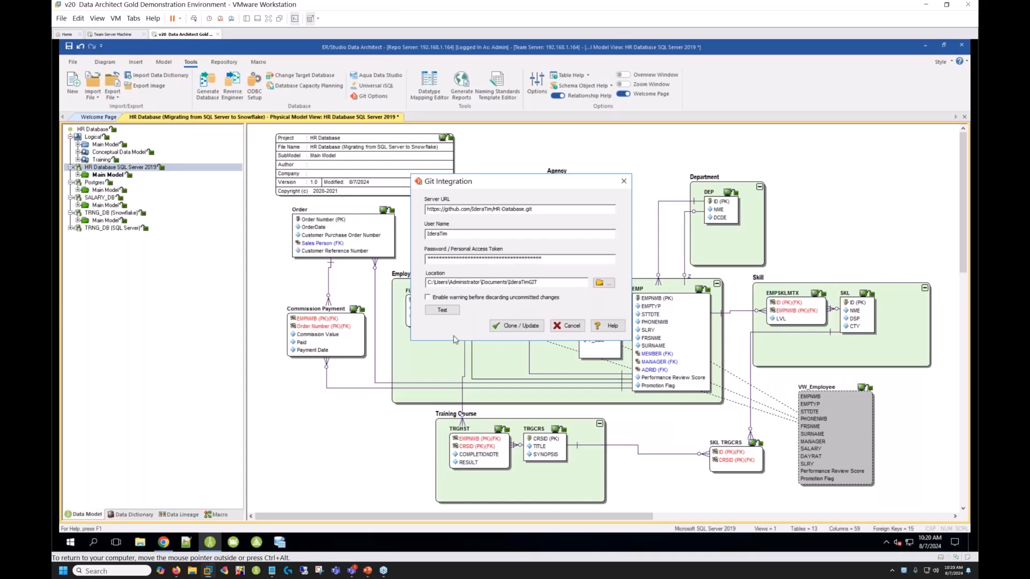
pyautogui.click(441, 312)
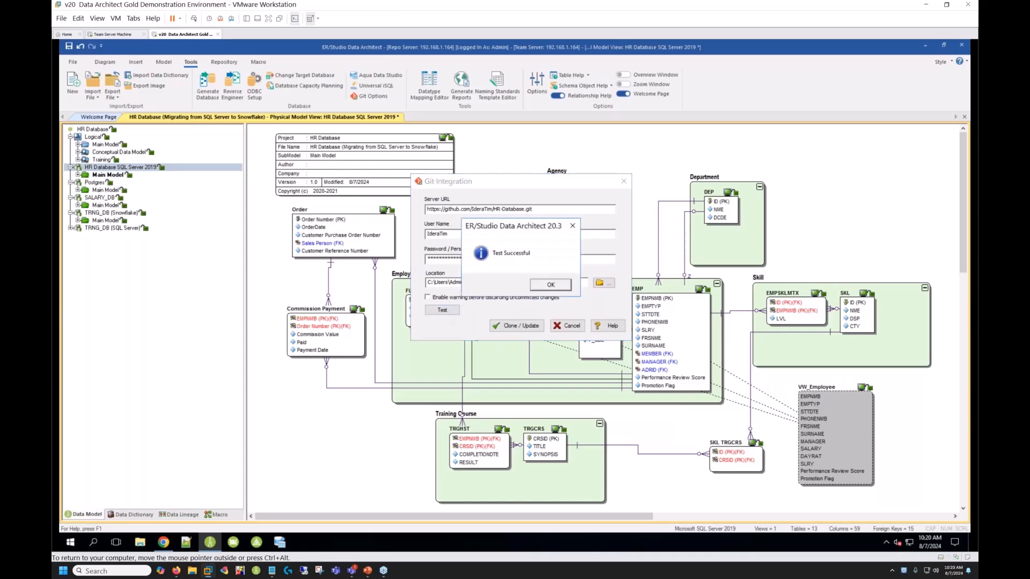
pyautogui.click(551, 285)
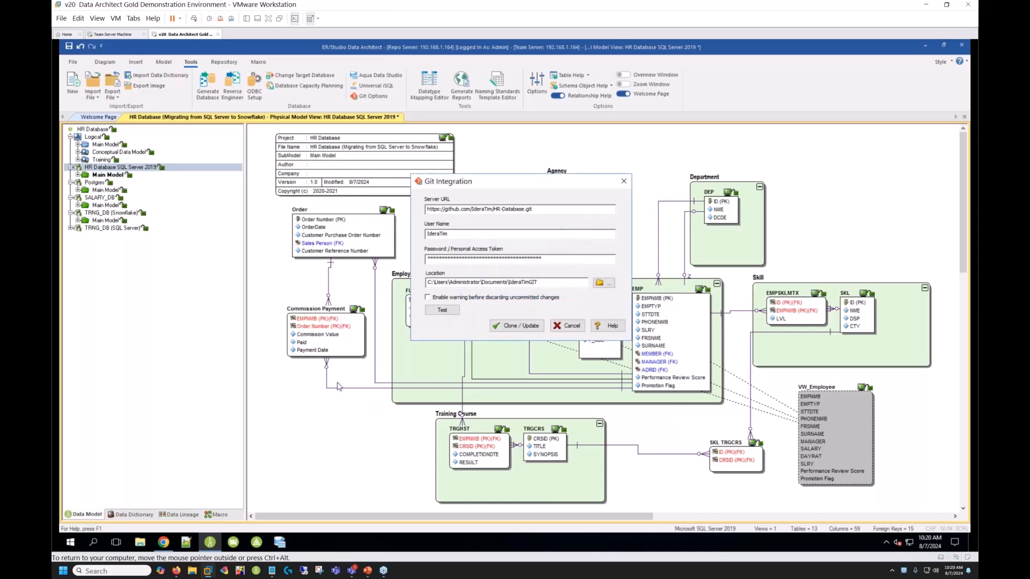
# - Switch to the HR-Database repository on GitHub in Chrome, review the HR Database HR Database SQL Server 2019.sql script, and return to the repository's main page
pyautogui.click(162, 546)
pyautogui.moveTo(486, 57); pyautogui.dragTo(598, 55)
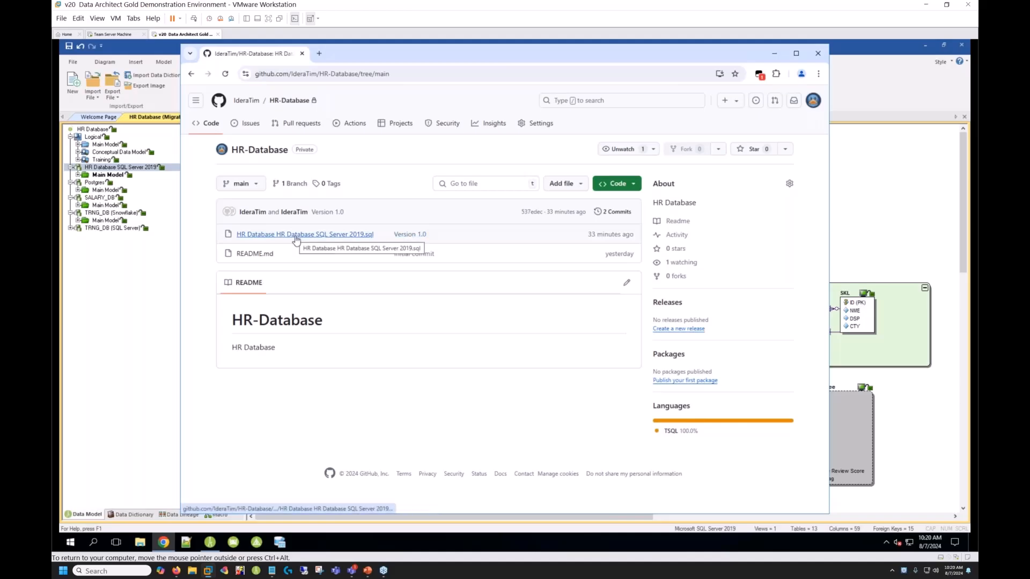
pyautogui.click(353, 236)
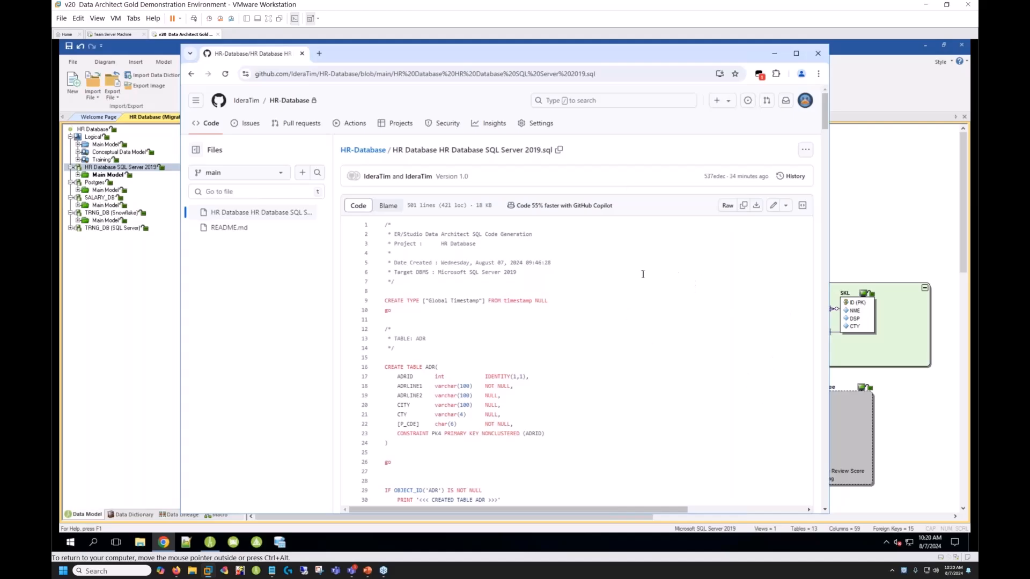
pyautogui.scroll(-7, 624, 279)
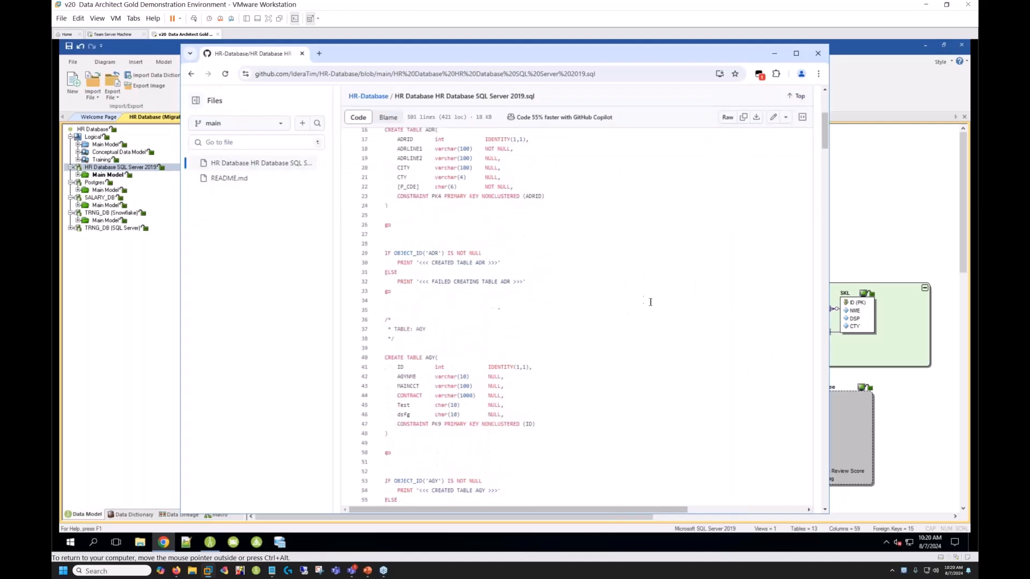
pyautogui.scroll(-5, 665, 312)
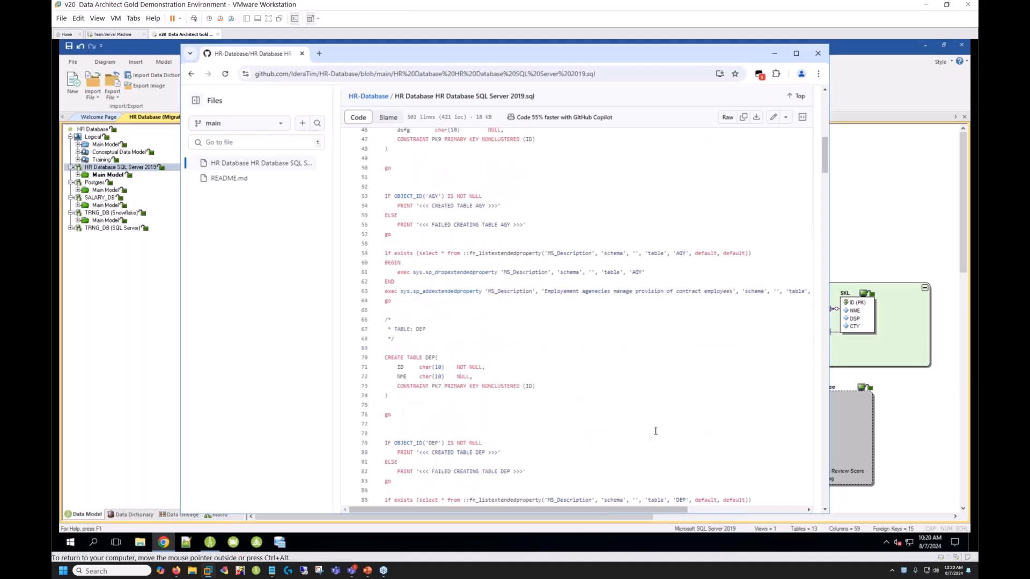
pyautogui.scroll(-8, 667, 412)
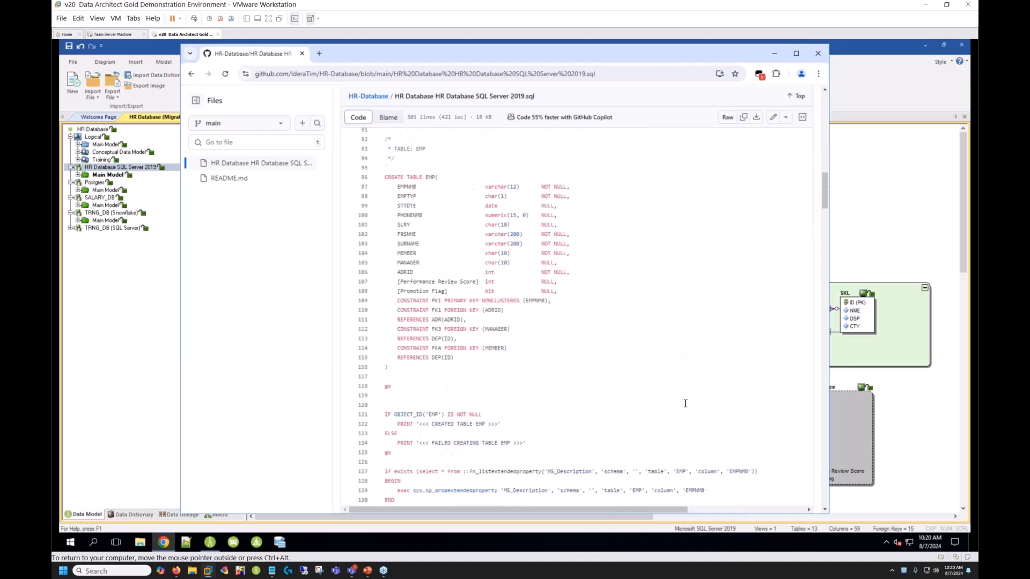
pyautogui.scroll(9, 685, 404)
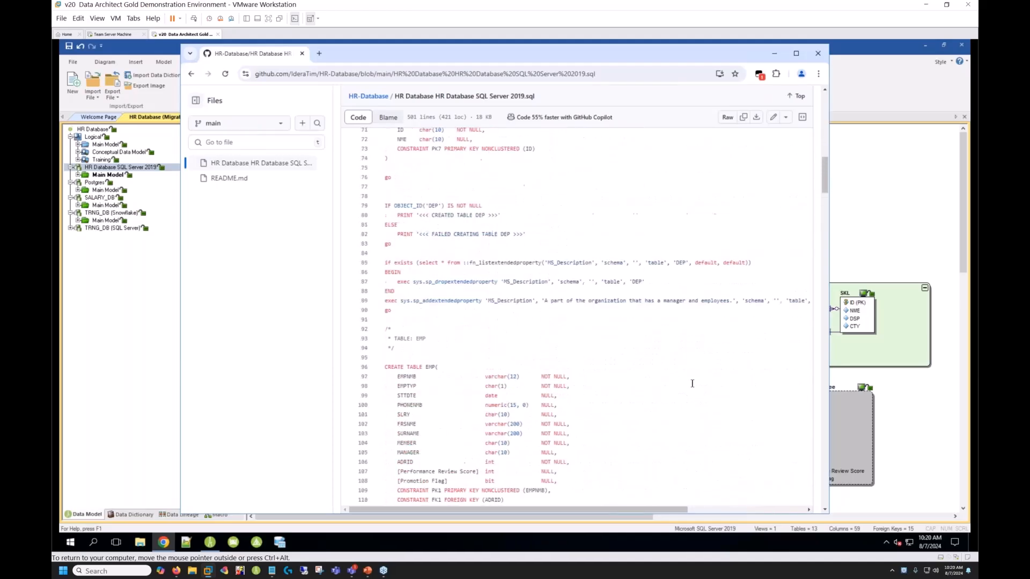
pyautogui.scroll(9, 686, 366)
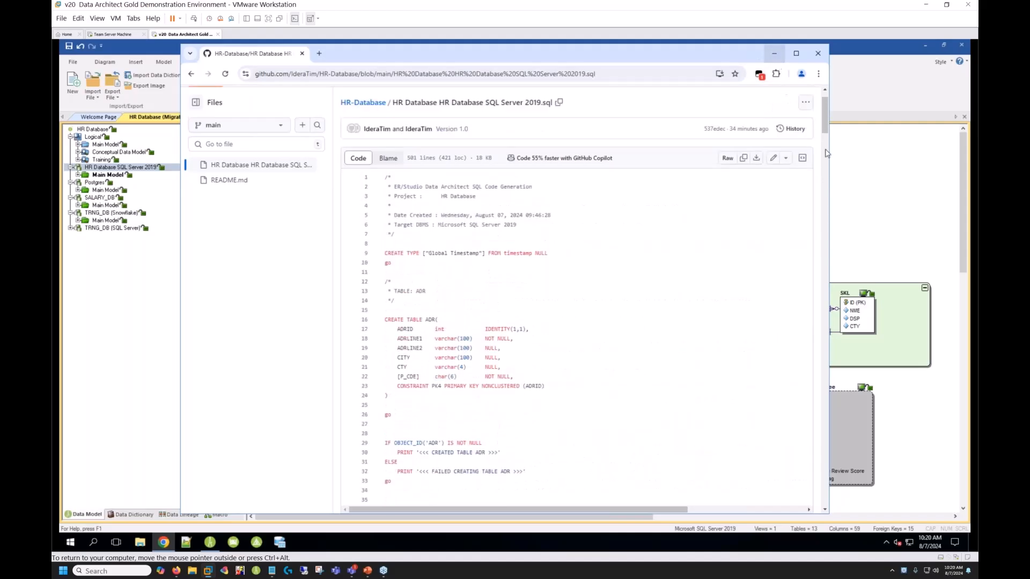
pyautogui.scroll(1, 494, 169)
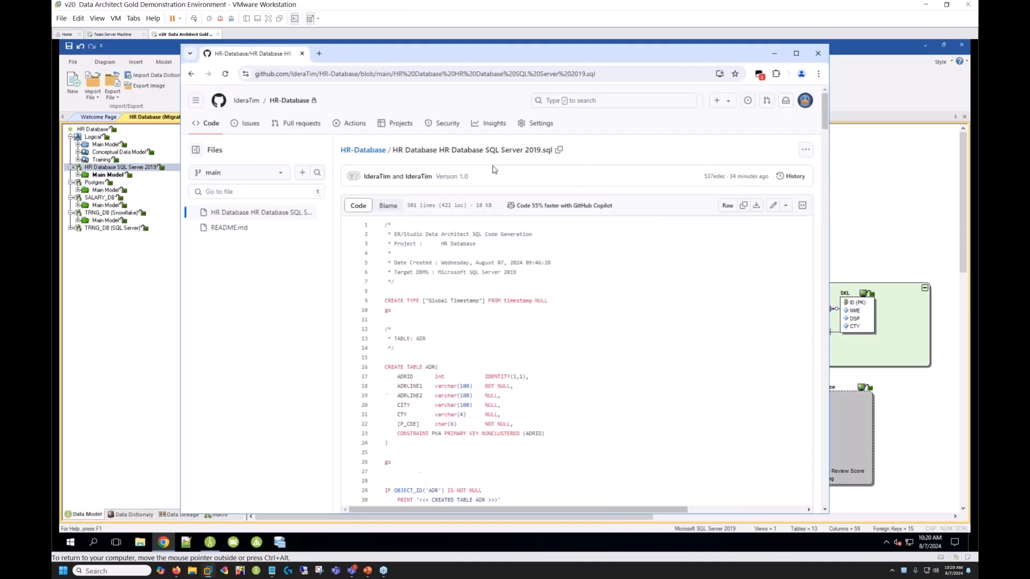
pyautogui.click(373, 151)
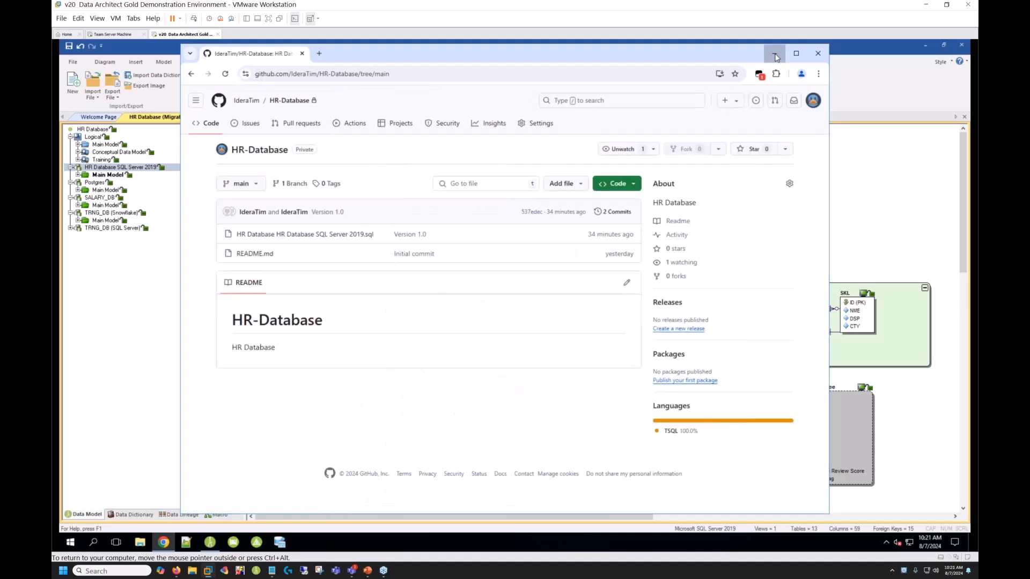
# - Return to ER/Studio Data Architect and close the Git Integration settings, discarding any changes
pyautogui.click(774, 53)
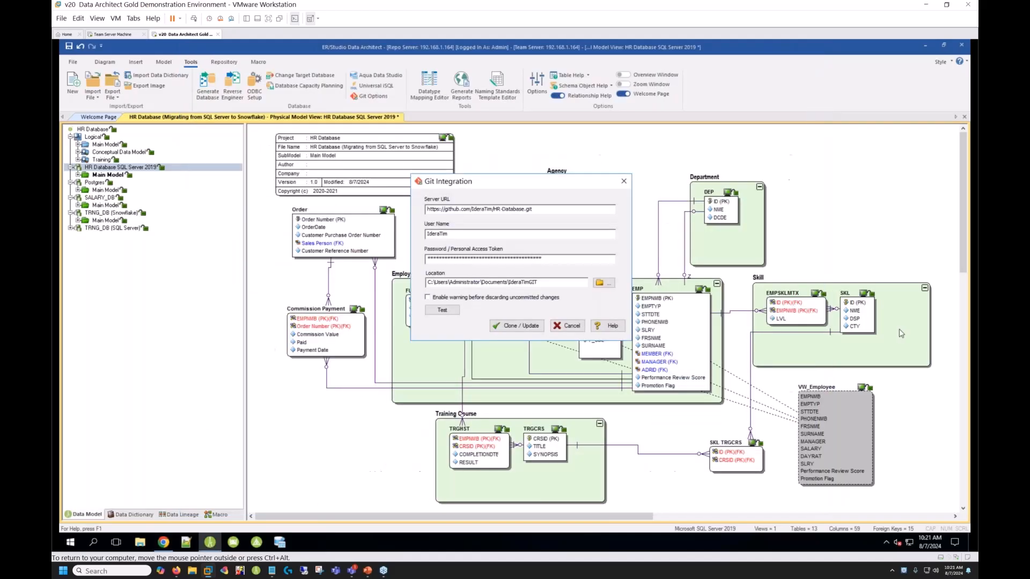
pyautogui.click(570, 326)
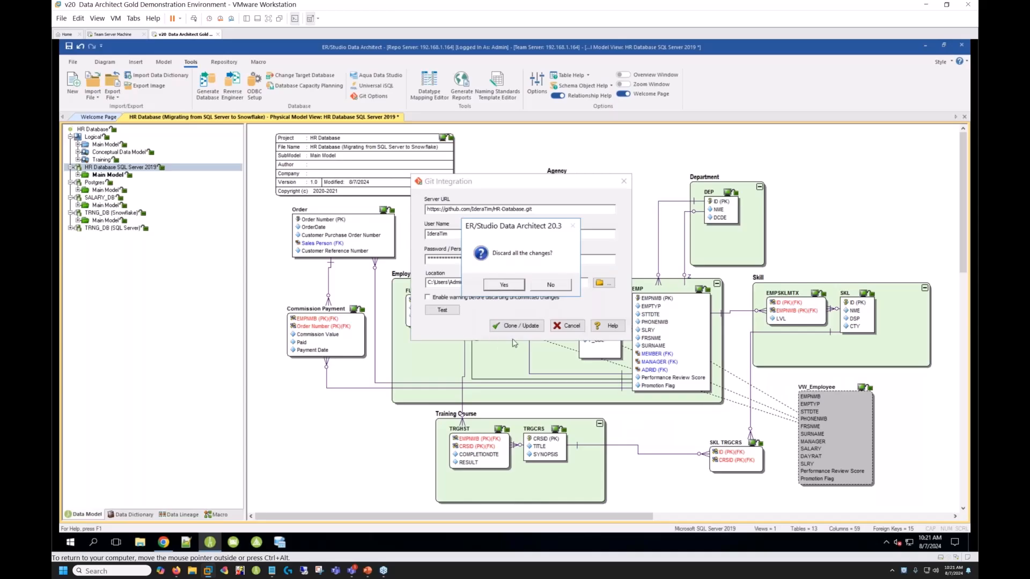
pyautogui.click(558, 283)
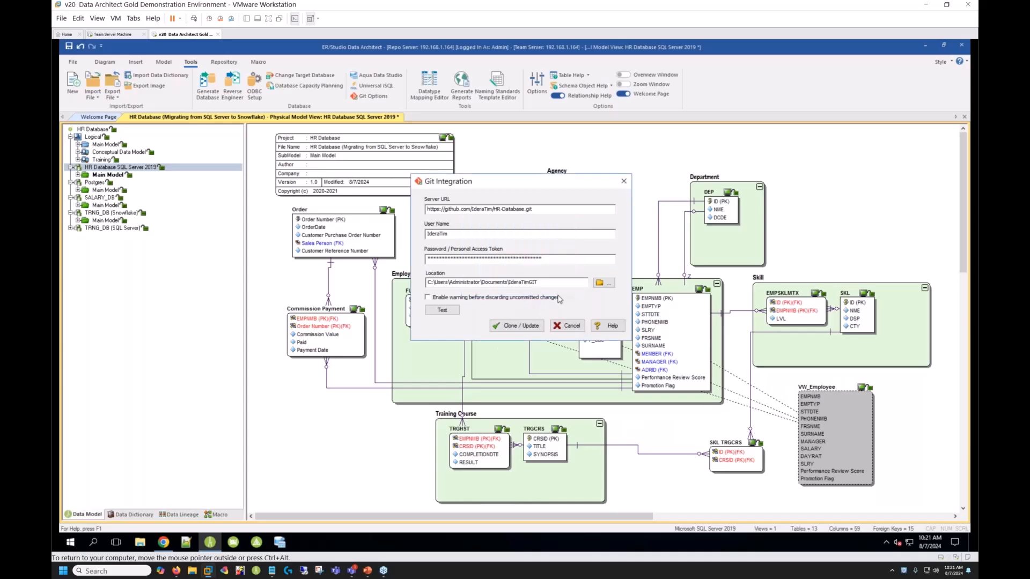
pyautogui.click(571, 325)
pyautogui.click(512, 286)
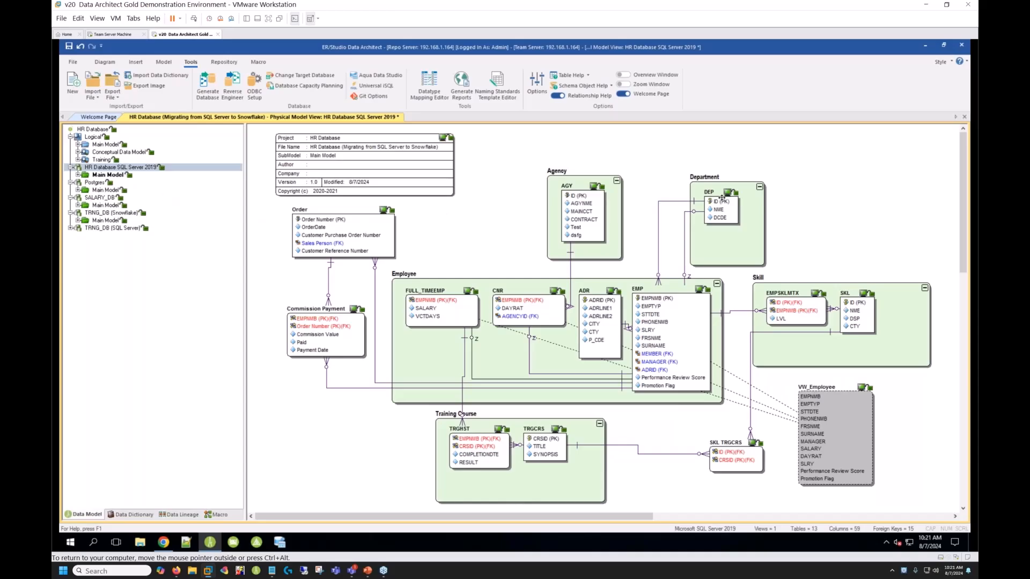
# - Start Generate Database for the HR Database SQL Server 2019 physical model and choose to generate a script file to Git
pyautogui.rightClick(114, 169)
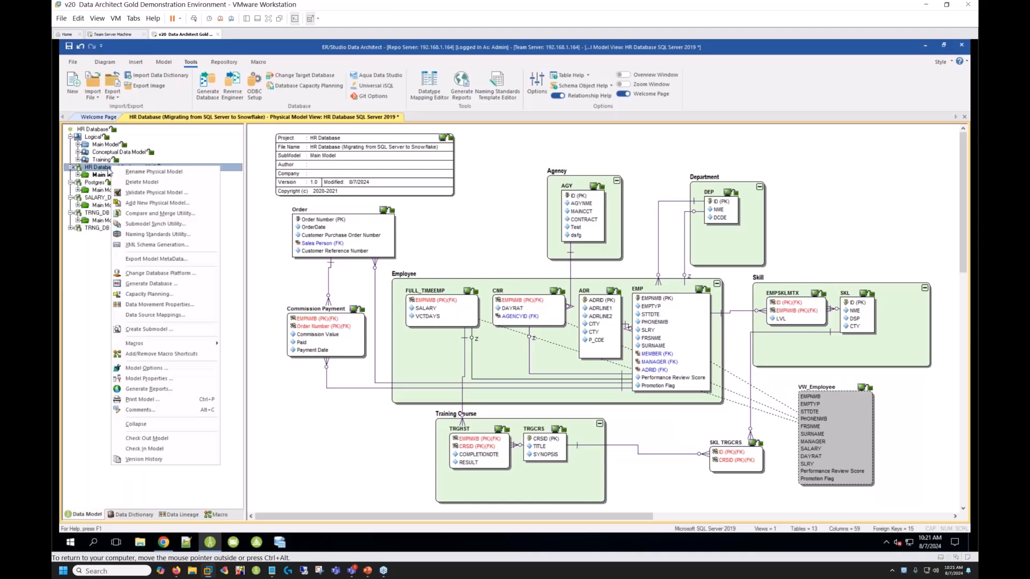
pyautogui.click(138, 283)
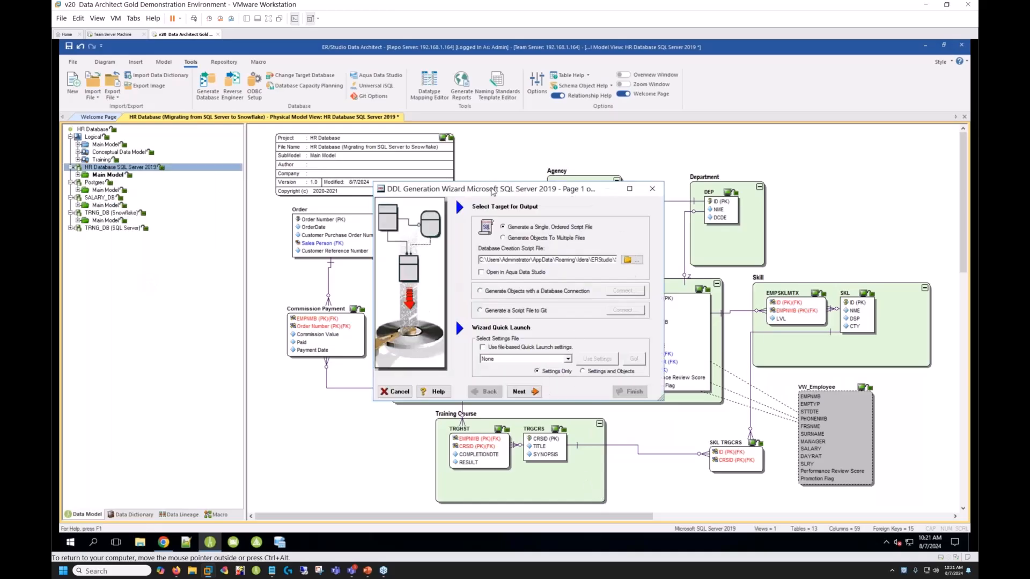
pyautogui.moveTo(499, 189); pyautogui.dragTo(518, 162)
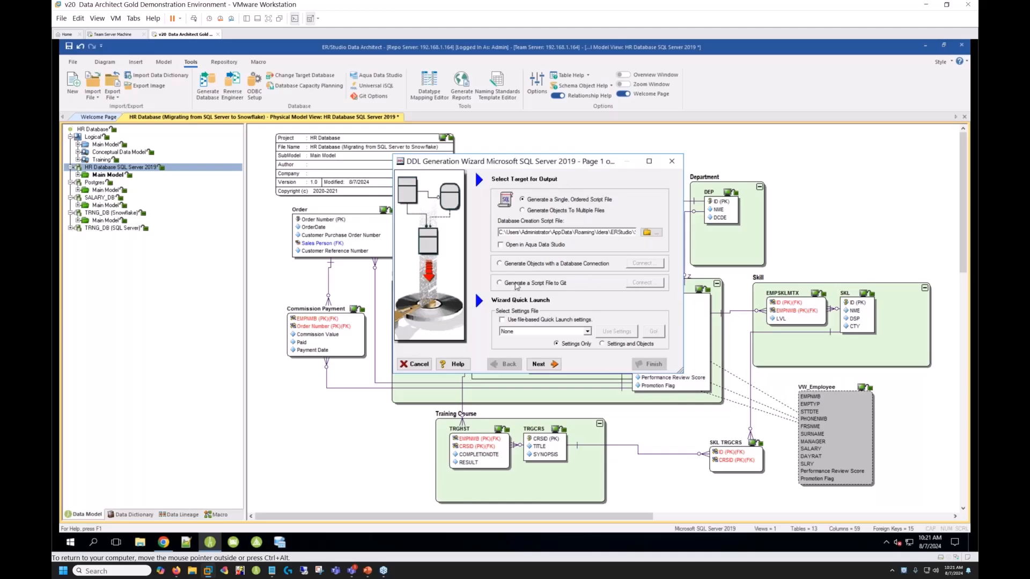
pyautogui.click(518, 285)
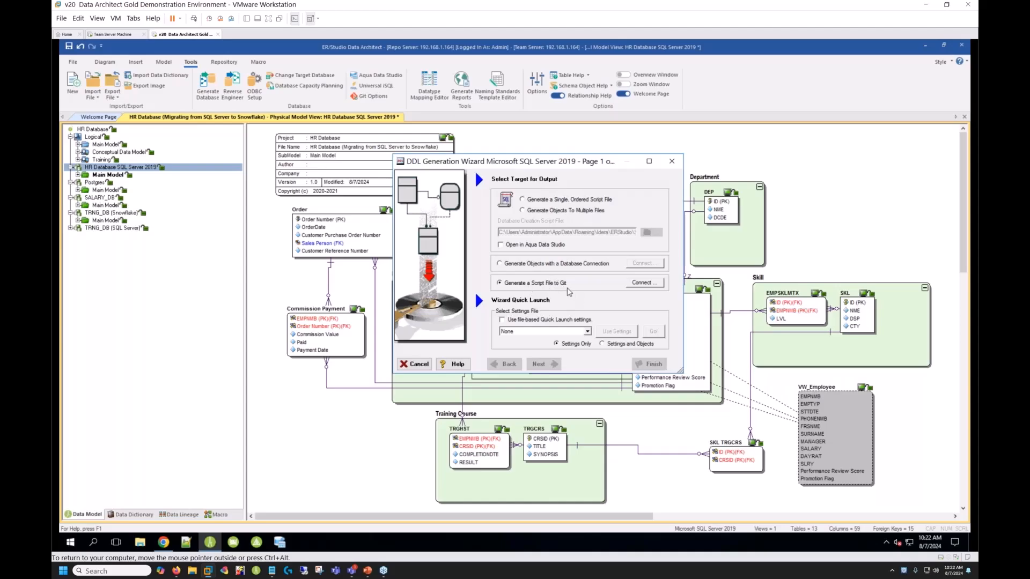
# - Connect the script output to the main Git branch, keeping the proposed SQL file, with commit message "Version 2 DCDE Added to DEP Table"
pyautogui.click(642, 284)
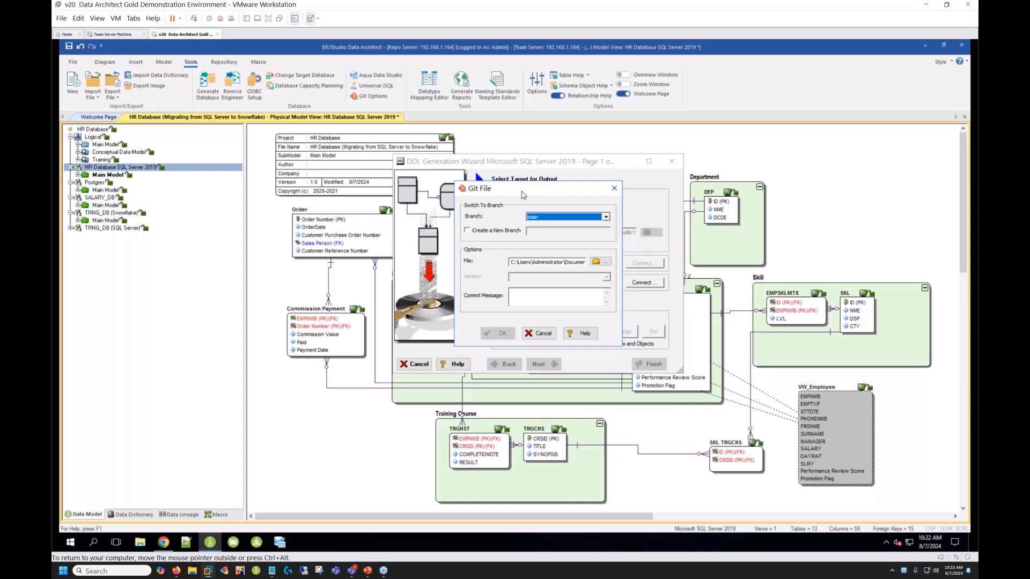
pyautogui.moveTo(523, 194); pyautogui.dragTo(527, 183)
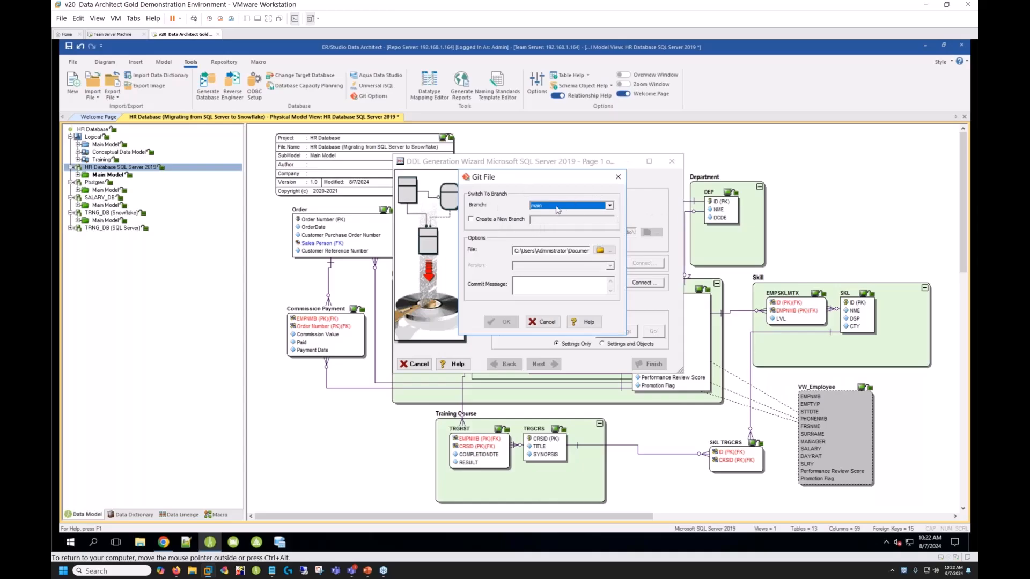
pyautogui.click(603, 251)
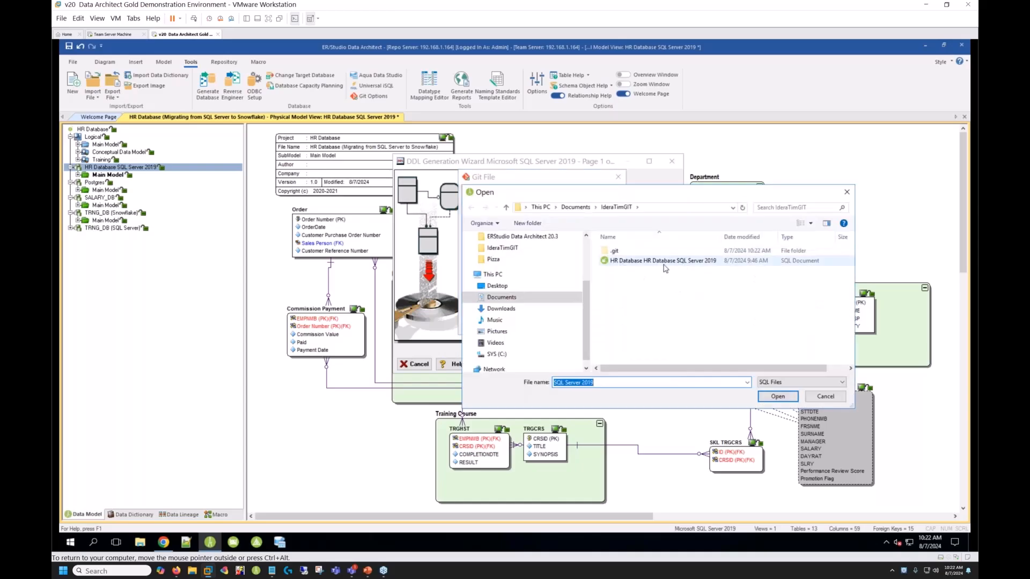
pyautogui.click(778, 397)
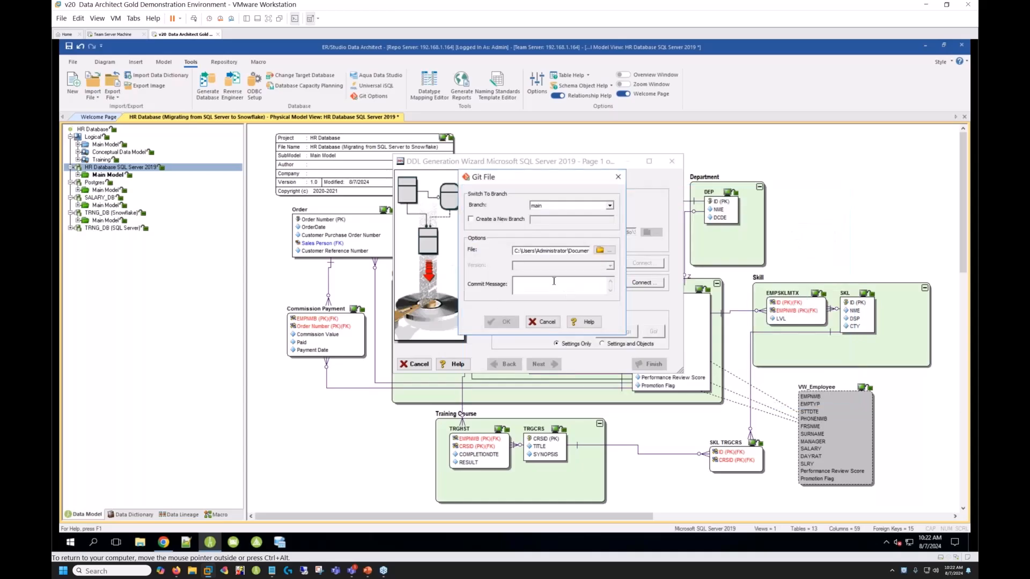
pyautogui.write('v')
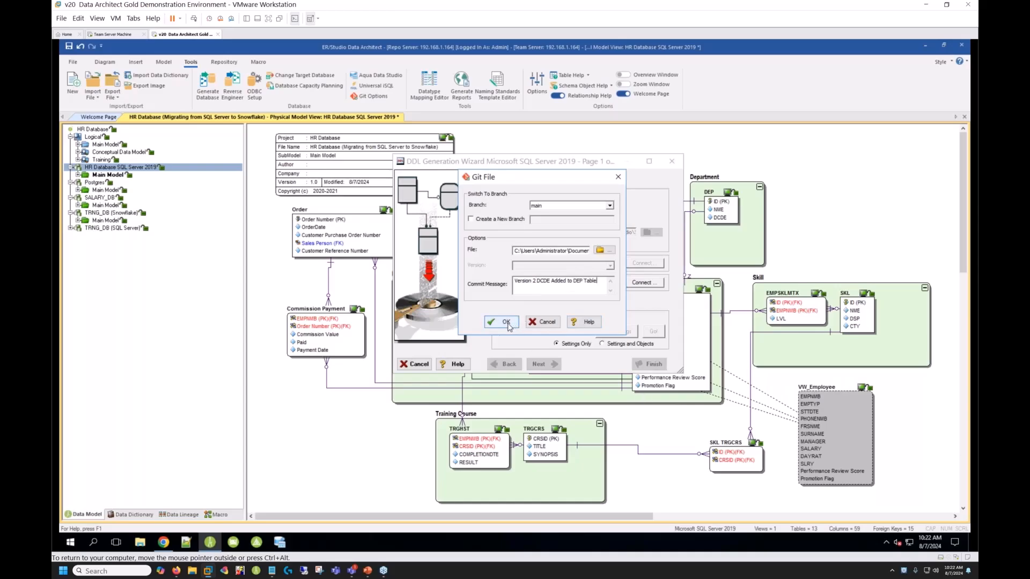
pyautogui.click(507, 322)
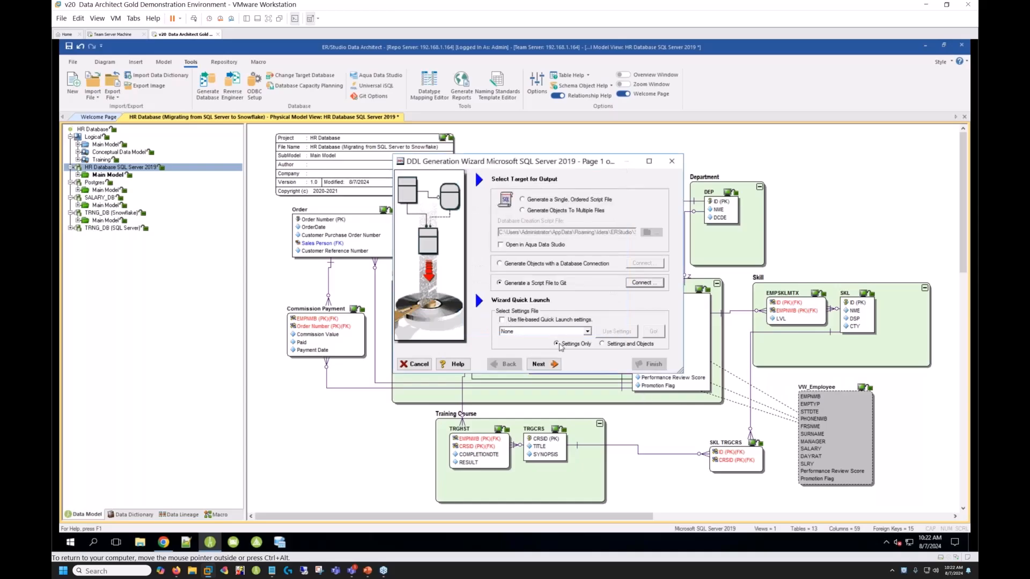
# - Skip the optional database selection and enable Generate COMMENTS and Generate Column Comments in the table generation options
pyautogui.click(544, 364)
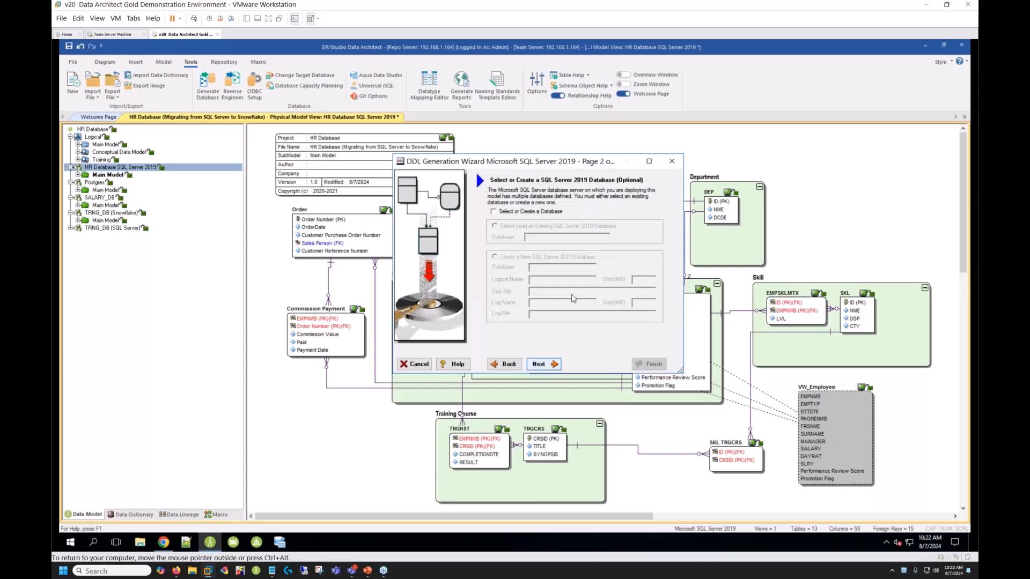
pyautogui.moveTo(395, 155); pyautogui.dragTo(365, 147)
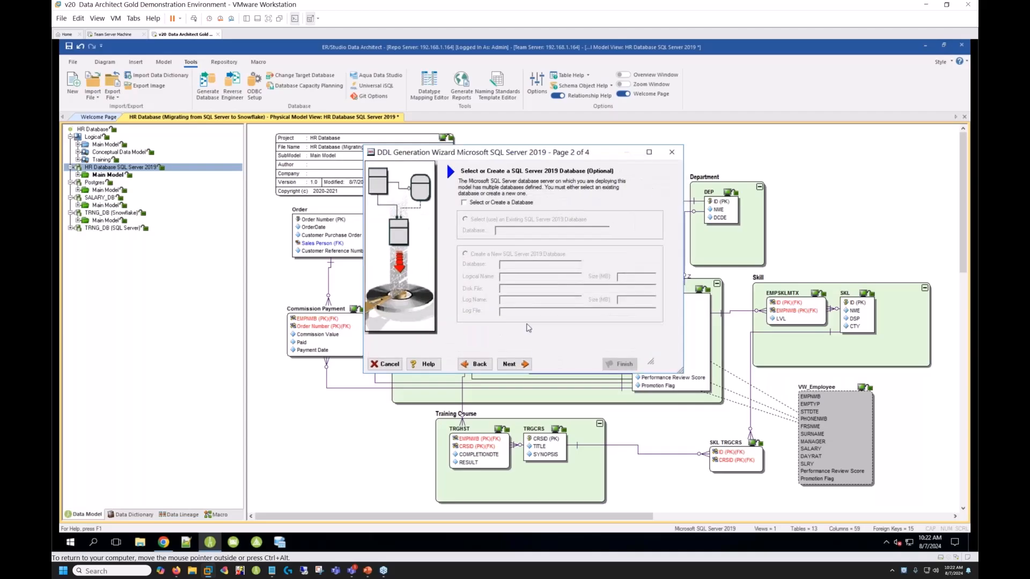
pyautogui.click(512, 365)
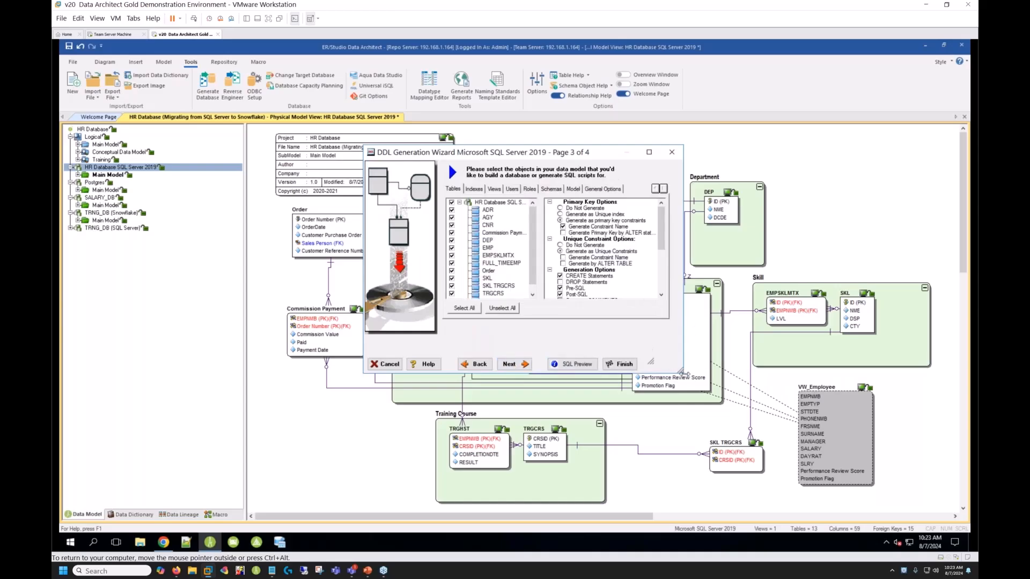
pyautogui.moveTo(682, 371); pyautogui.dragTo(787, 448)
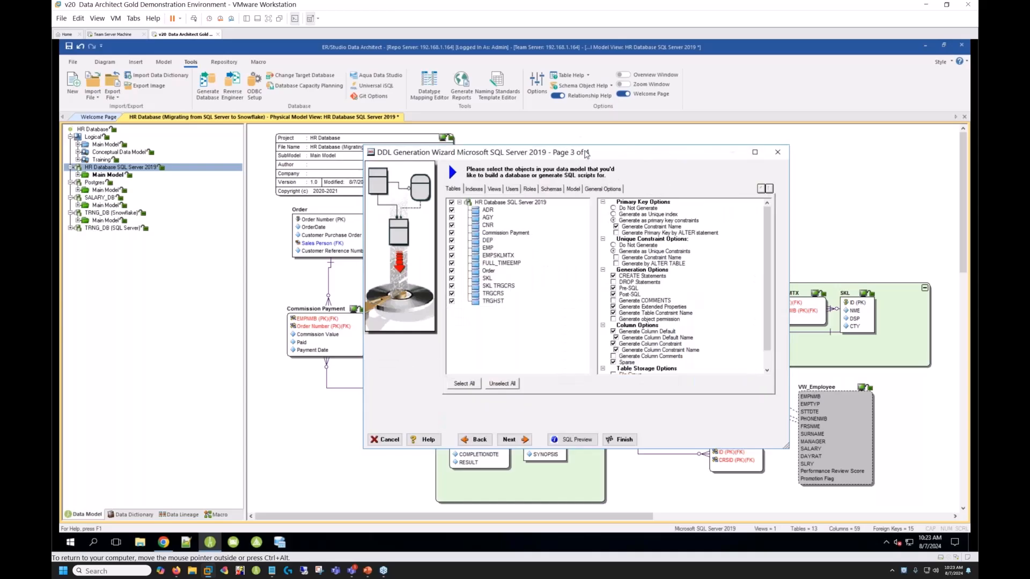
pyautogui.moveTo(608, 158); pyautogui.dragTo(586, 144)
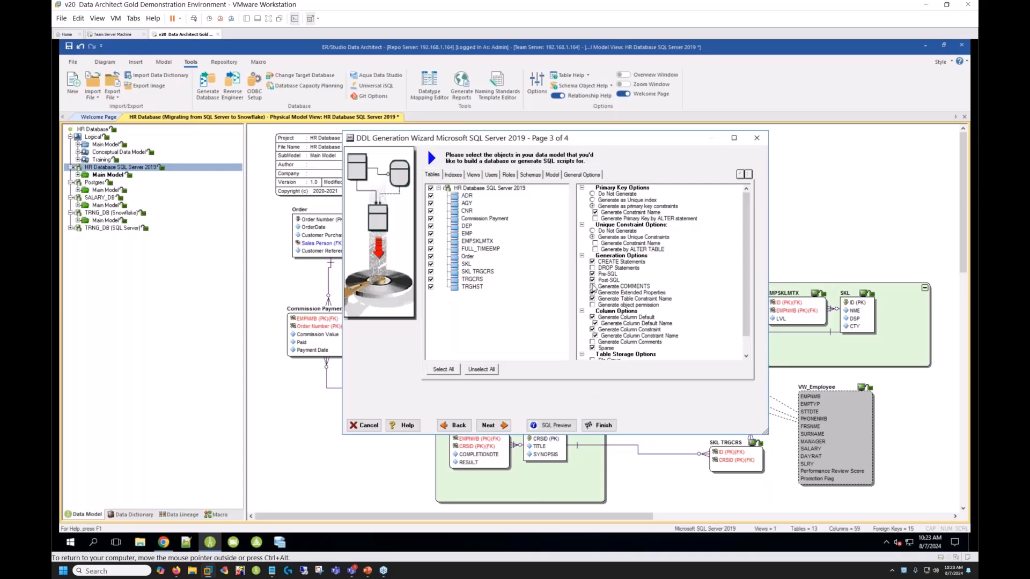
pyautogui.click(594, 289)
pyautogui.moveTo(749, 271); pyautogui.dragTo(749, 297)
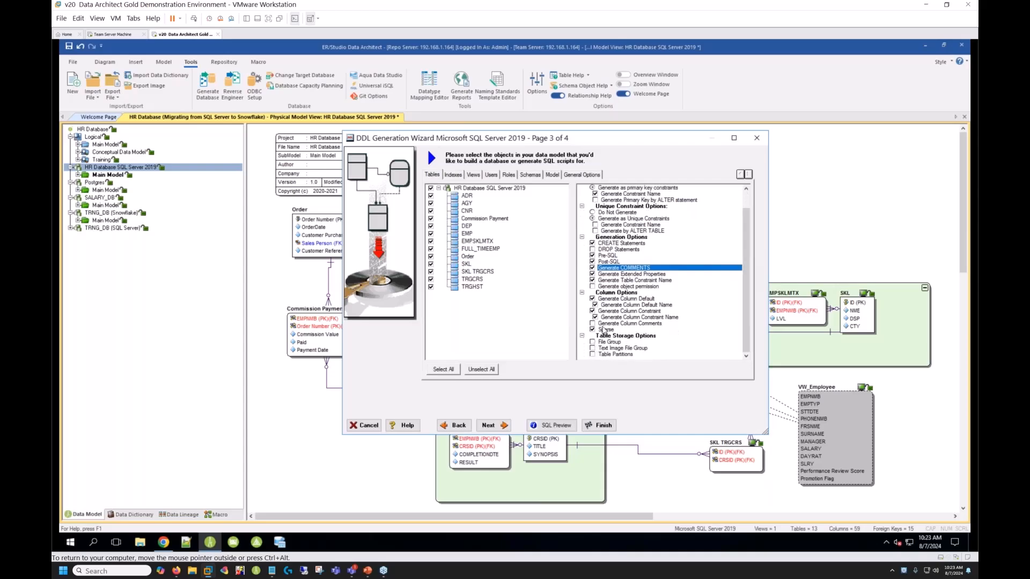
pyautogui.click(593, 324)
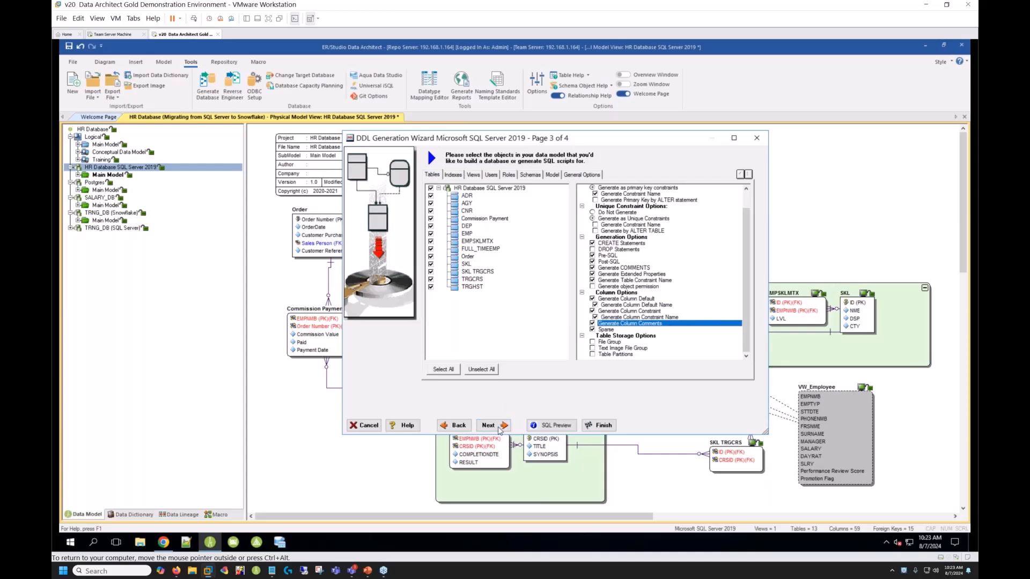
# - Accept the DDL generation summary, generate and push the script to Git, and close the generation log
pyautogui.click(497, 427)
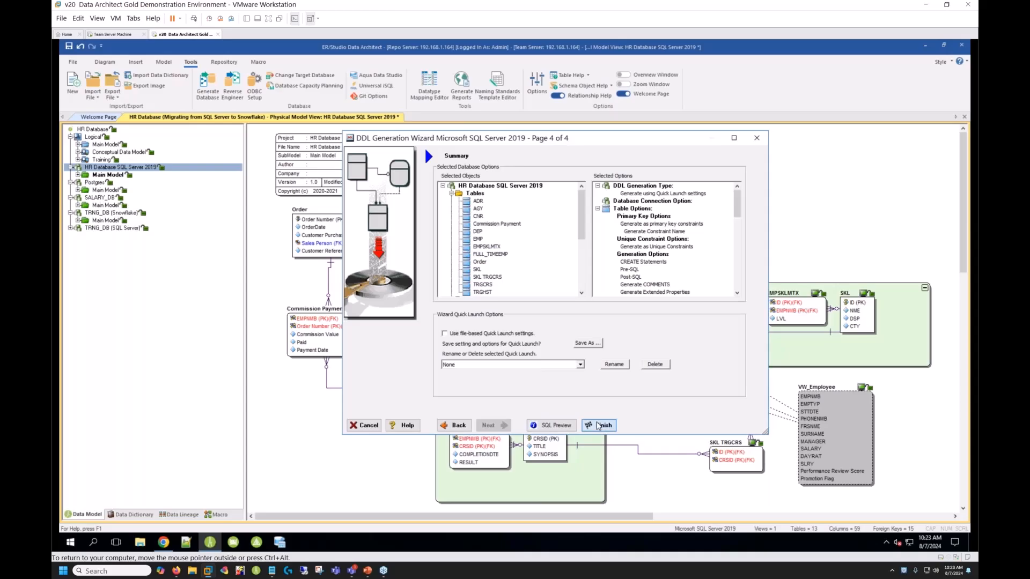
pyautogui.click(598, 425)
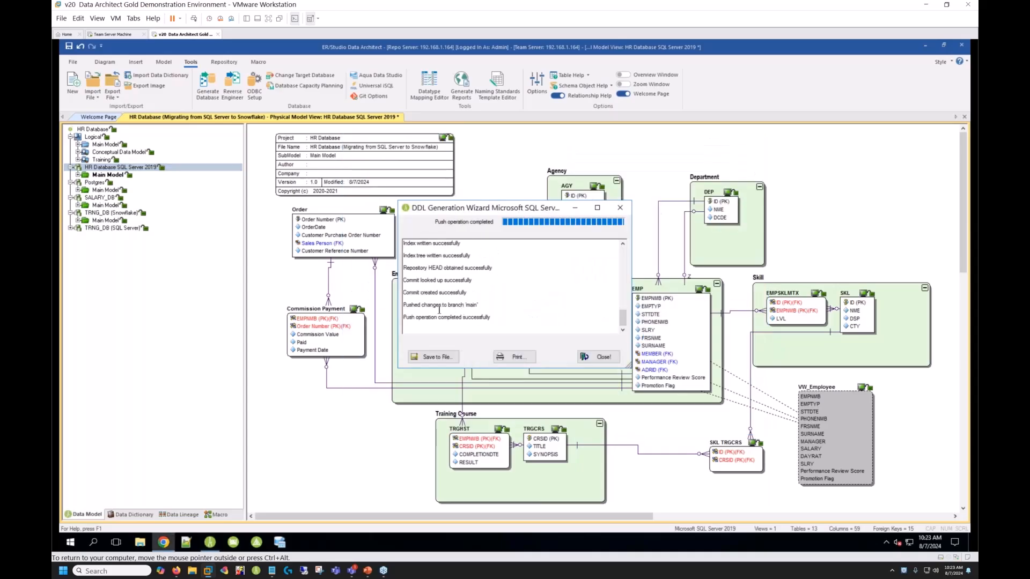
pyautogui.click(606, 363)
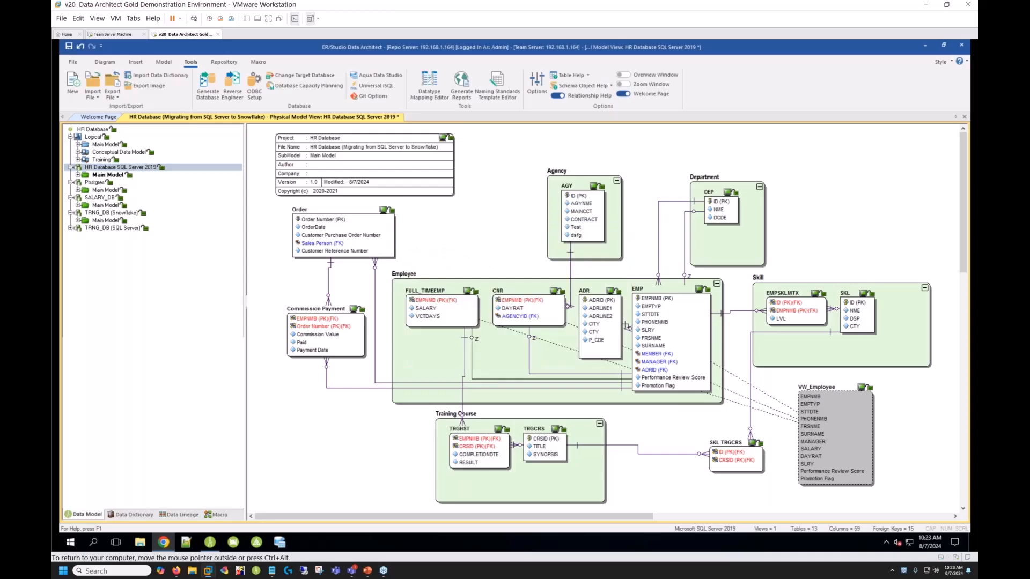
# - Switch to Chrome, refresh the HR-Database repository on GitHub, and review the HR Database SQL Server 2019.sql script
pyautogui.click(164, 543)
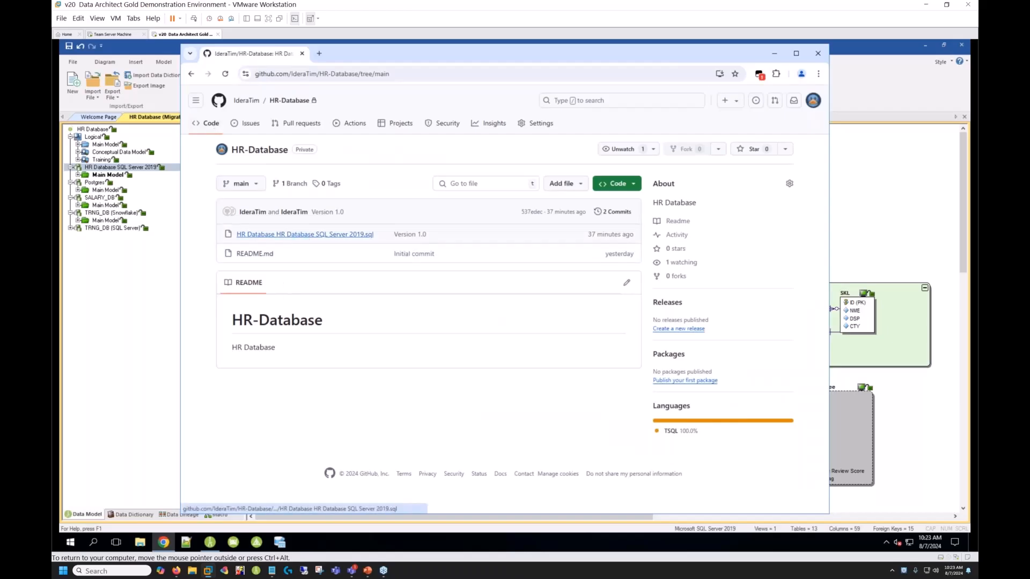
pyautogui.click(225, 75)
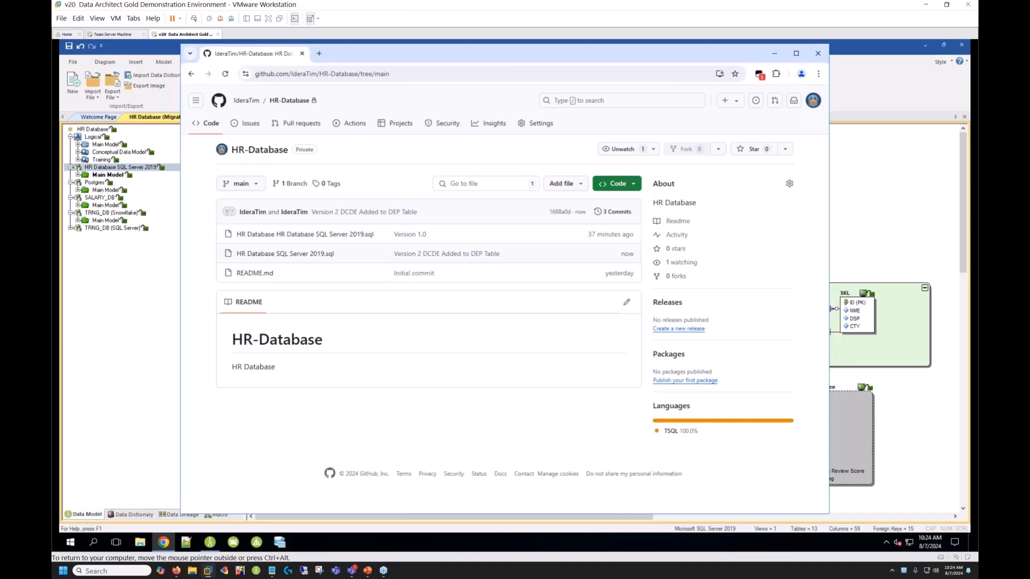
pyautogui.click(299, 255)
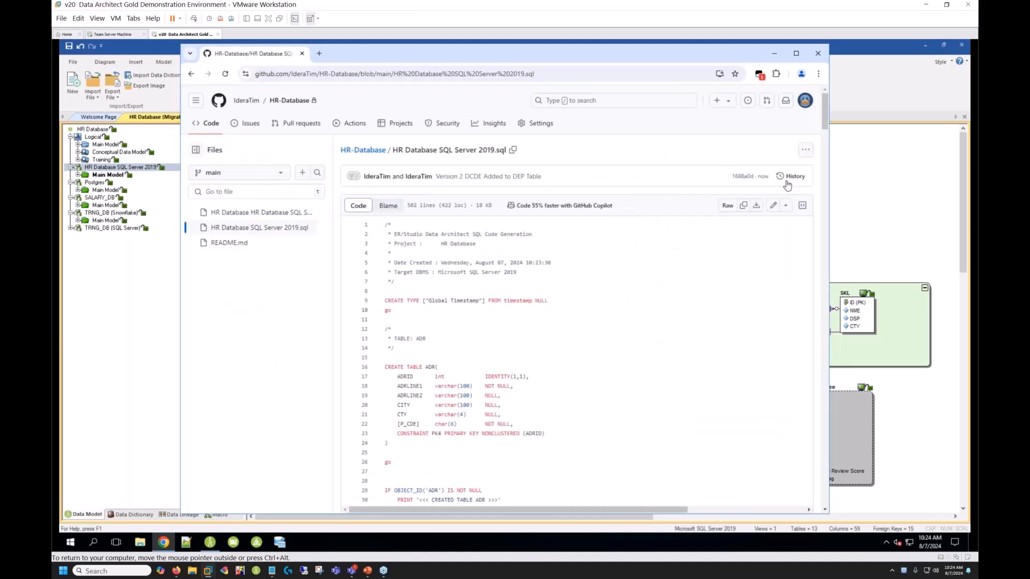
pyautogui.scroll(-6, 671, 292)
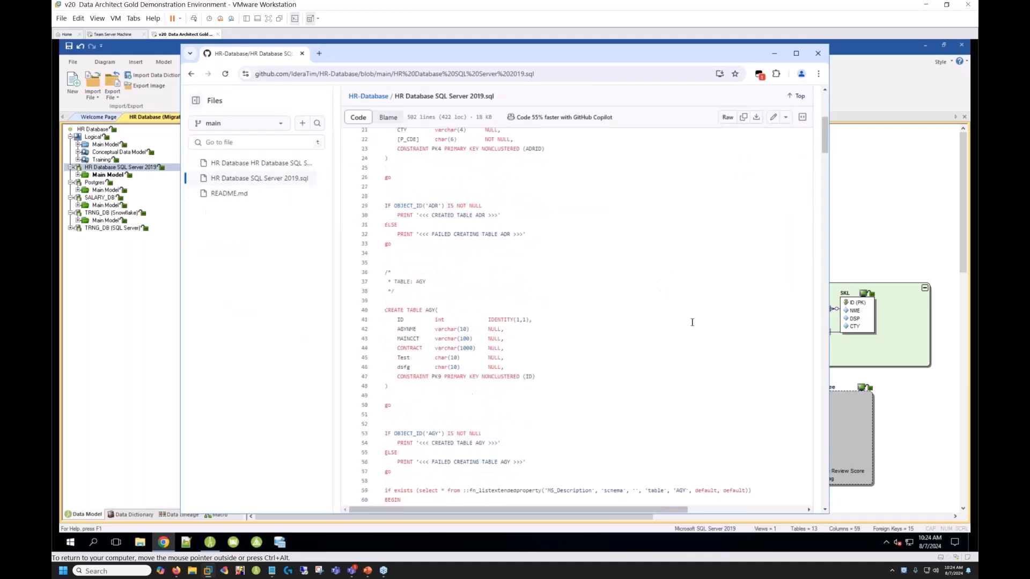
pyautogui.scroll(6, 689, 322)
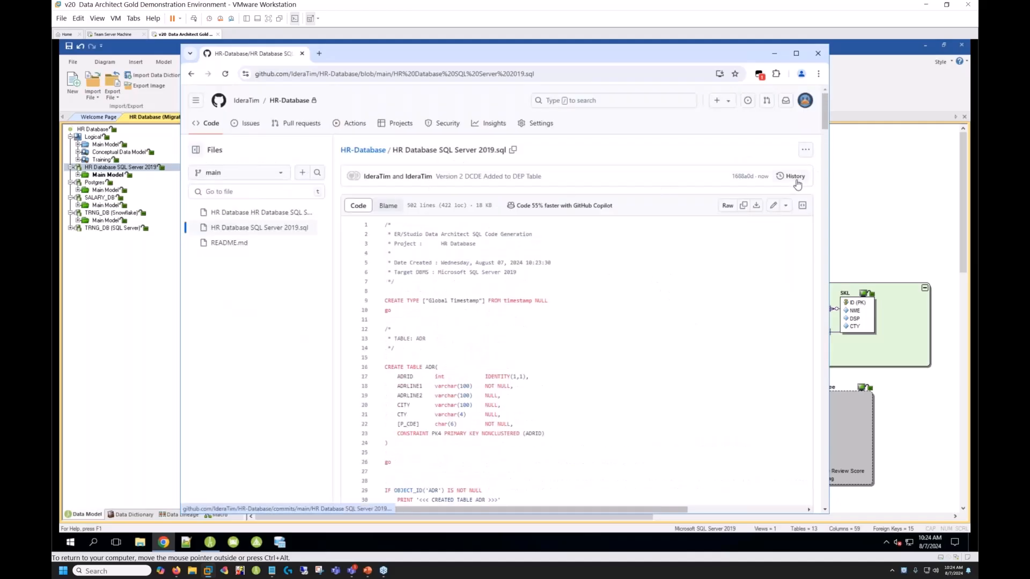
# - Check the commit history of HR Database SQL Server 2019.sql on GitHub and return to ER/Studio Data Architect
pyautogui.click(796, 181)
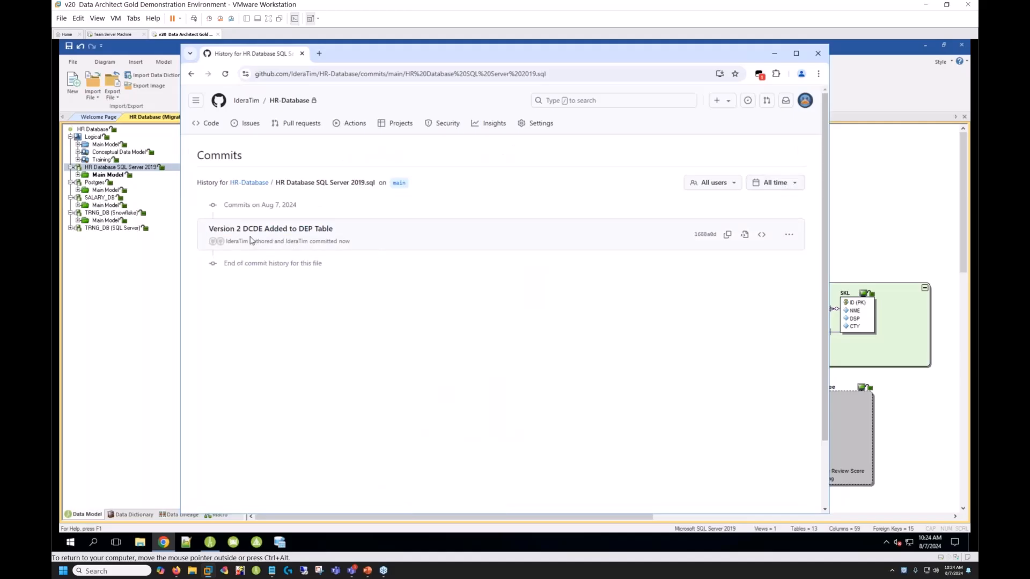
pyautogui.click(192, 74)
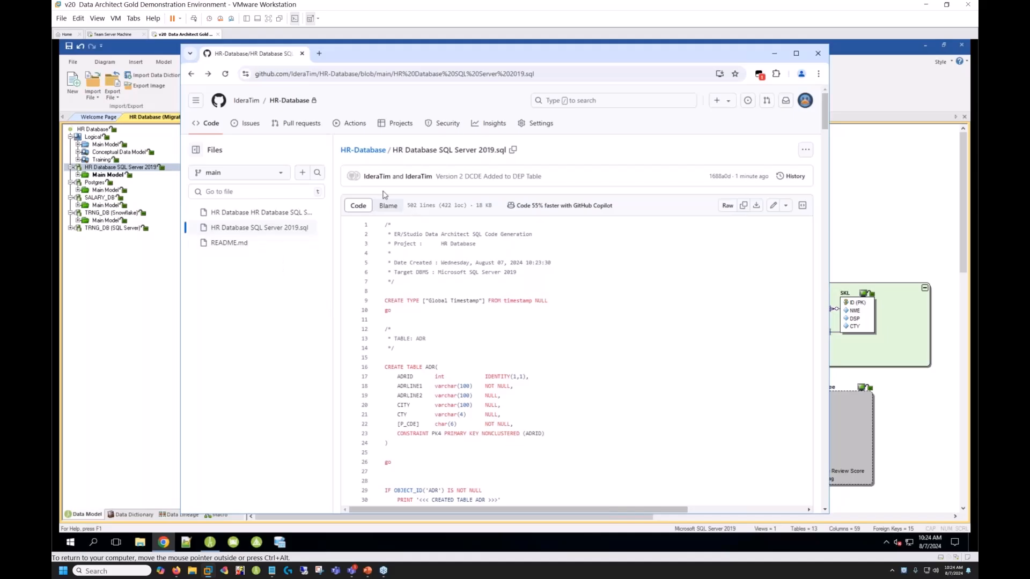
pyautogui.click(776, 54)
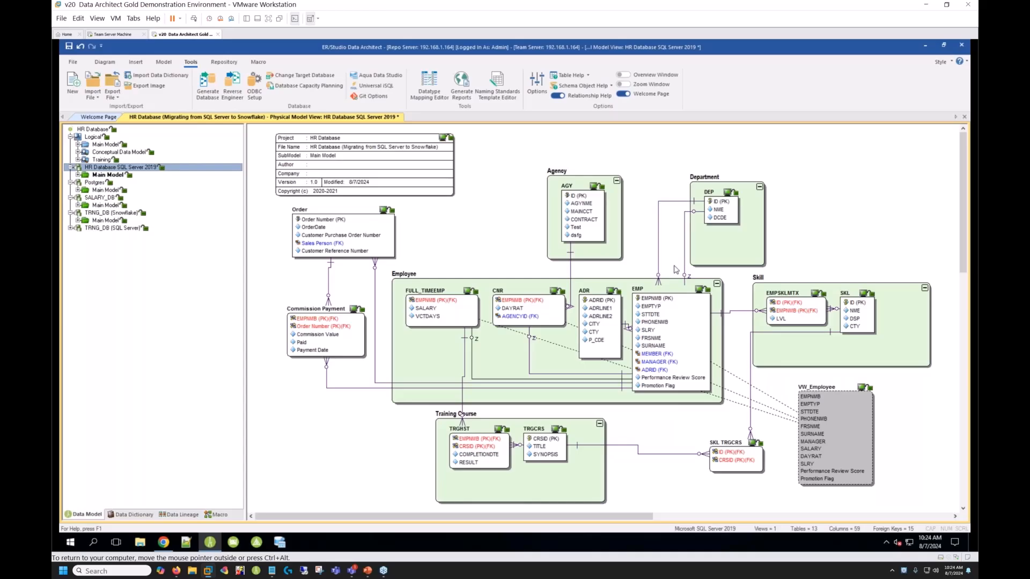
# - Start Compare and Merge for the HR Database SQL Server 2019 physical model, comparing against a file from Git, and connect to Git
pyautogui.rightClick(143, 172)
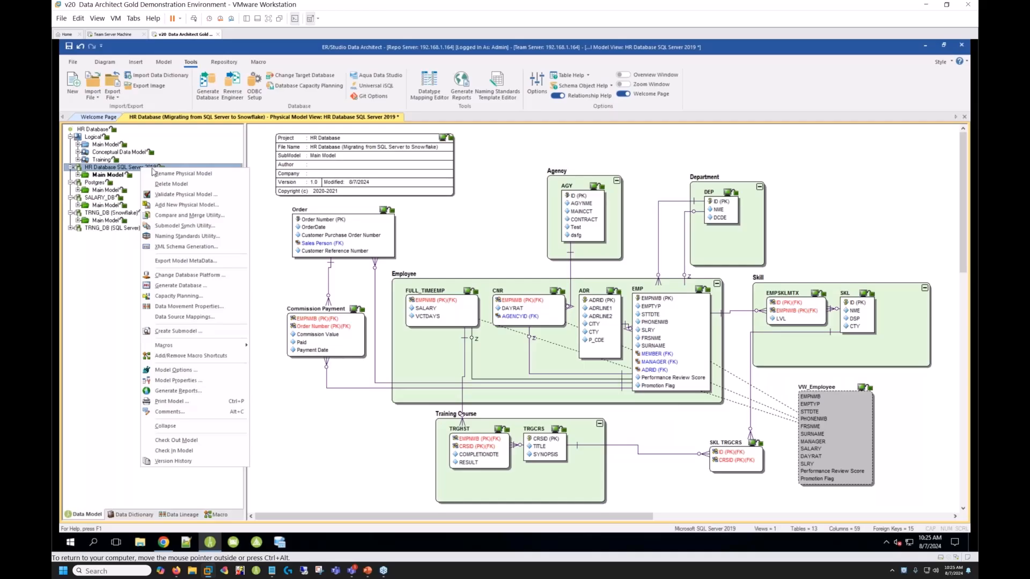
pyautogui.click(191, 217)
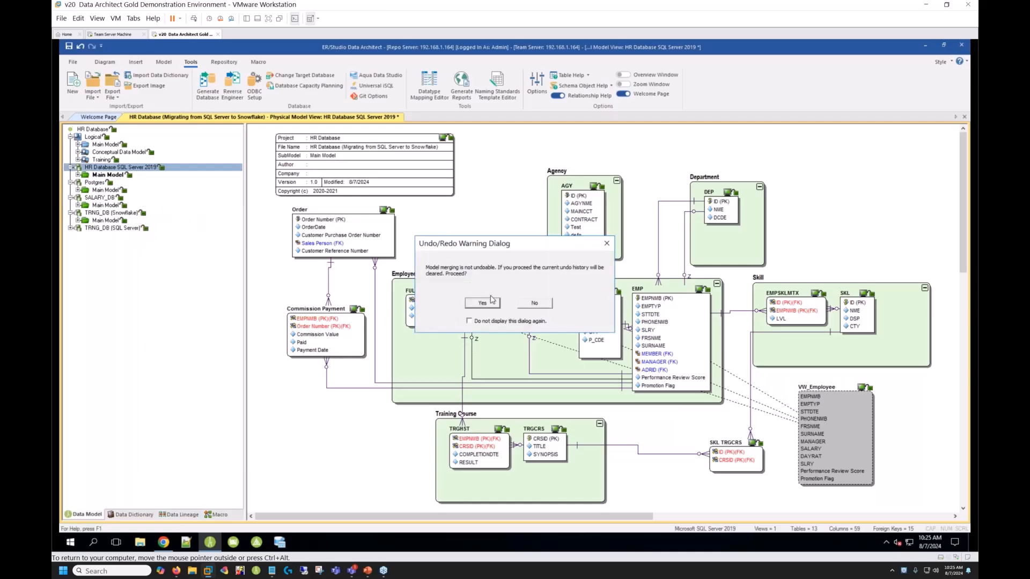
pyautogui.click(482, 304)
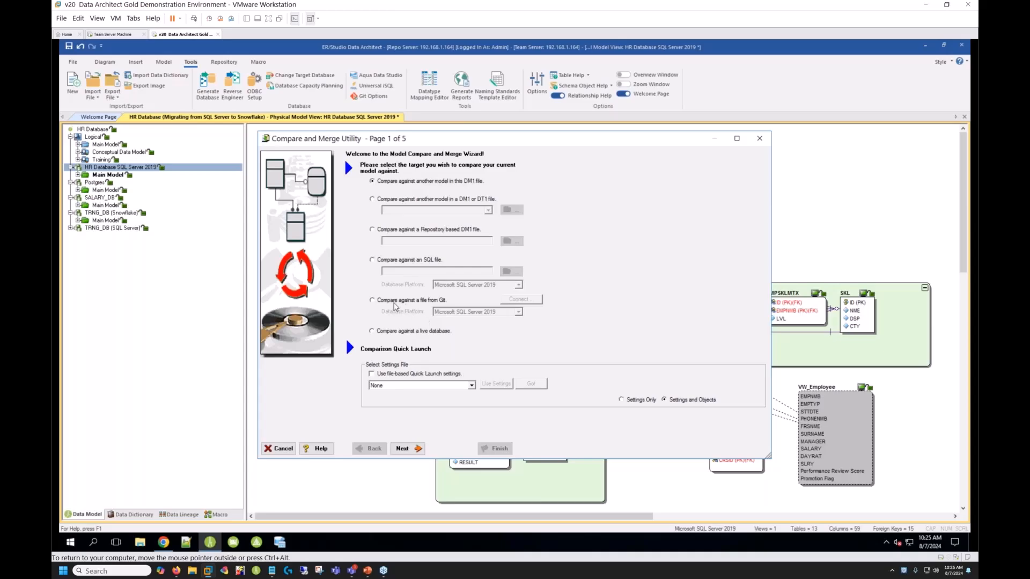
pyautogui.click(395, 302)
pyautogui.click(526, 303)
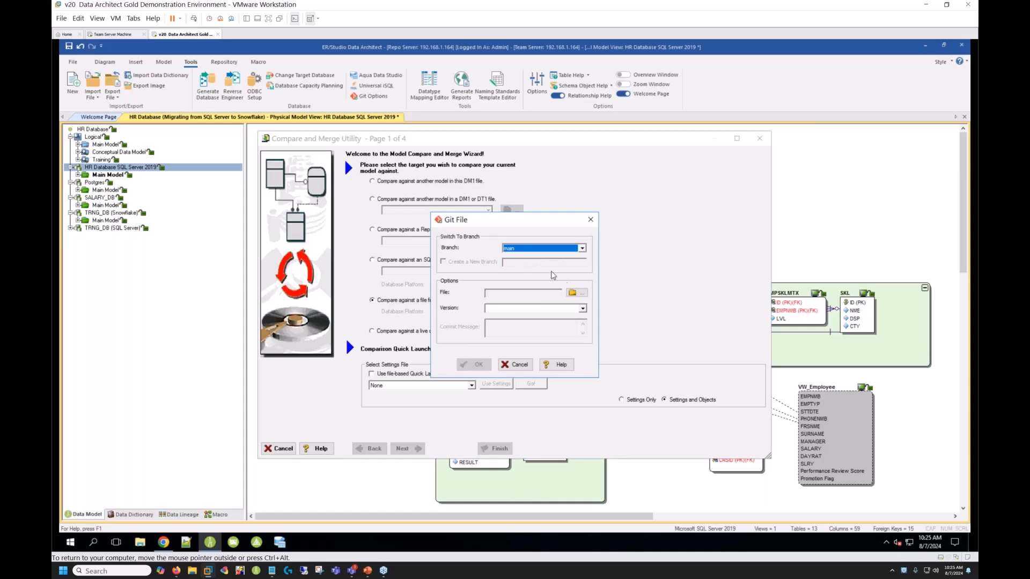
# - Choose HR Database HR Database SQL Server 2019 on the main branch, version "Version 1.0 #537edec", as the comparison target
pyautogui.click(574, 293)
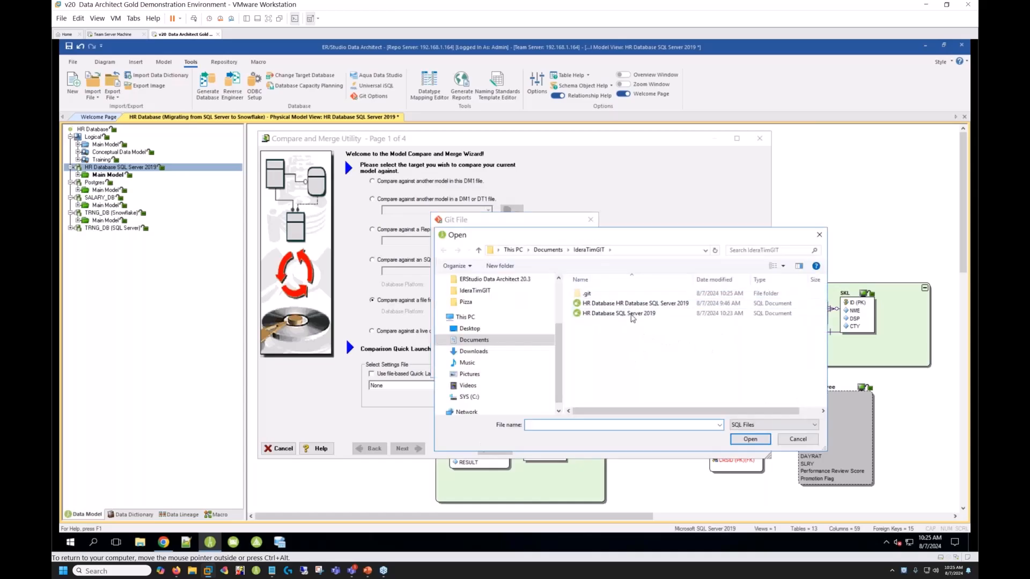
pyautogui.click(631, 306)
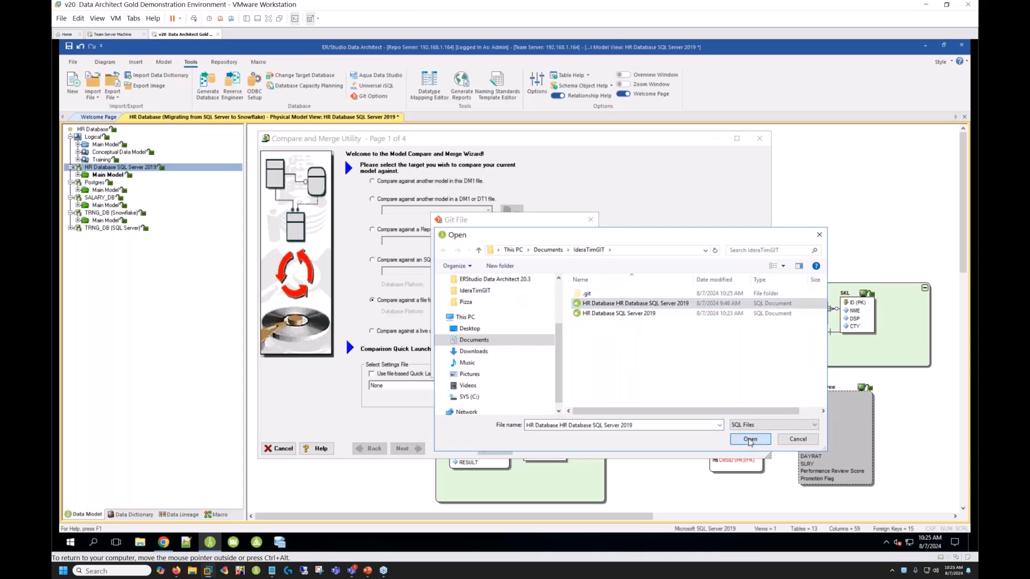
pyautogui.click(750, 439)
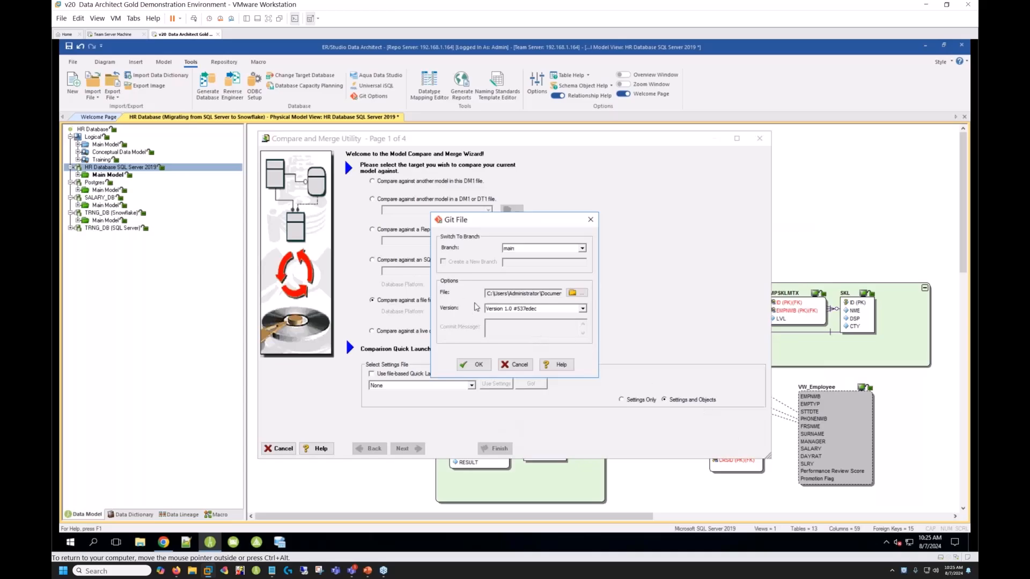
pyautogui.click(582, 309)
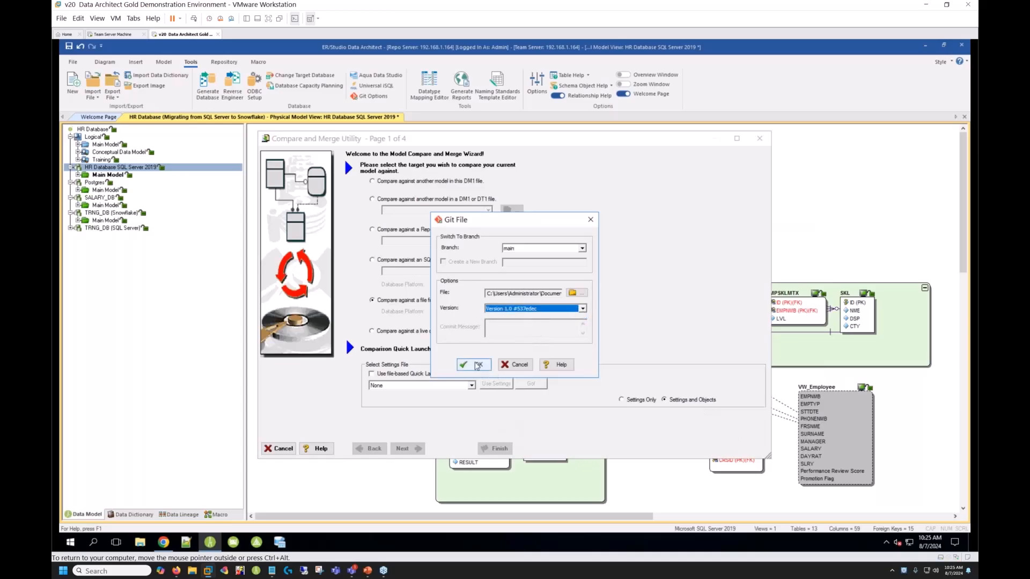
pyautogui.click(478, 365)
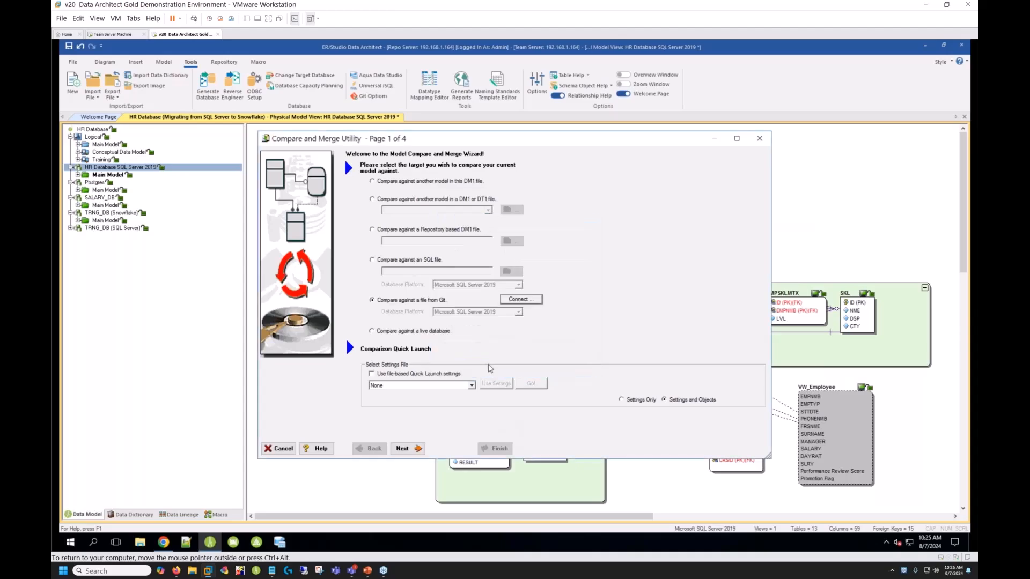
# - Run the comparison with the default options and all objects selected, and expand the DEP table's column differences
pyautogui.click(415, 445)
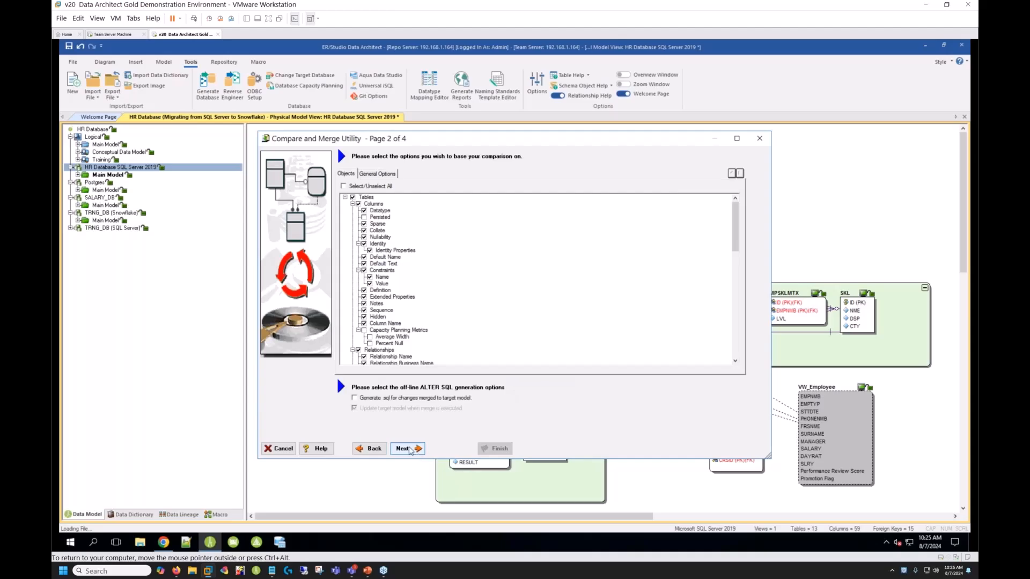
pyautogui.click(411, 451)
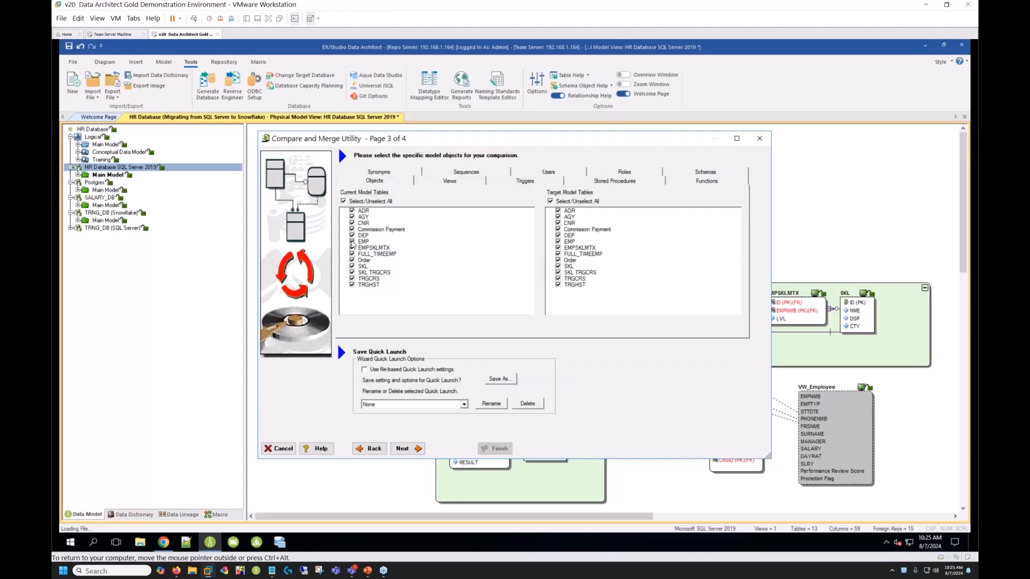
pyautogui.click(406, 450)
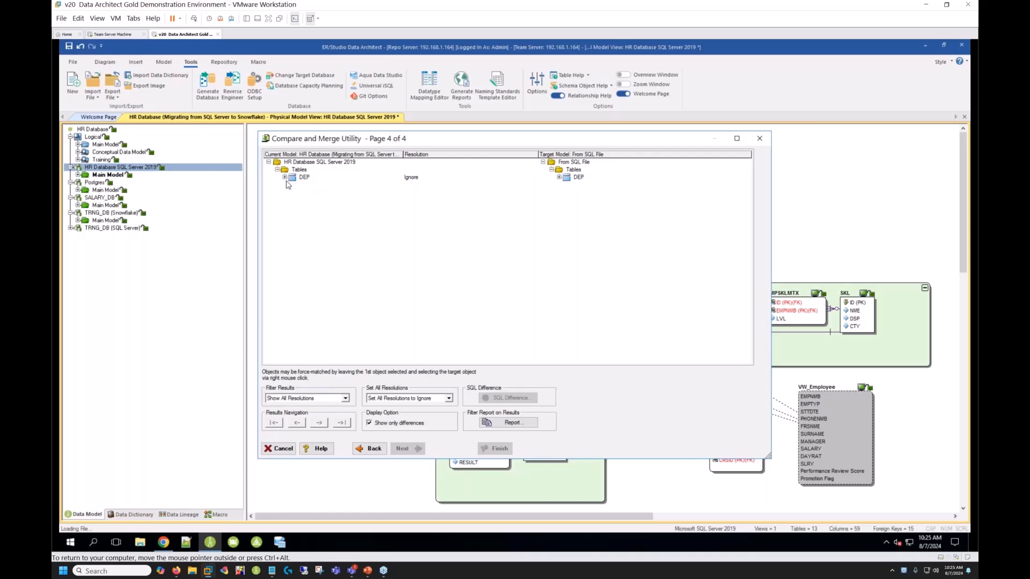
pyautogui.click(285, 177)
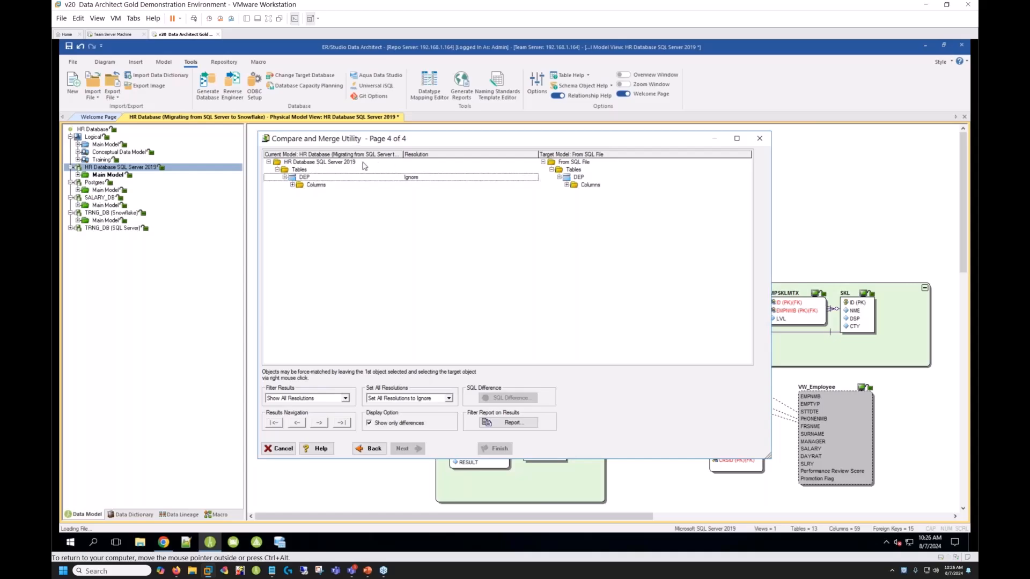
pyautogui.click(292, 185)
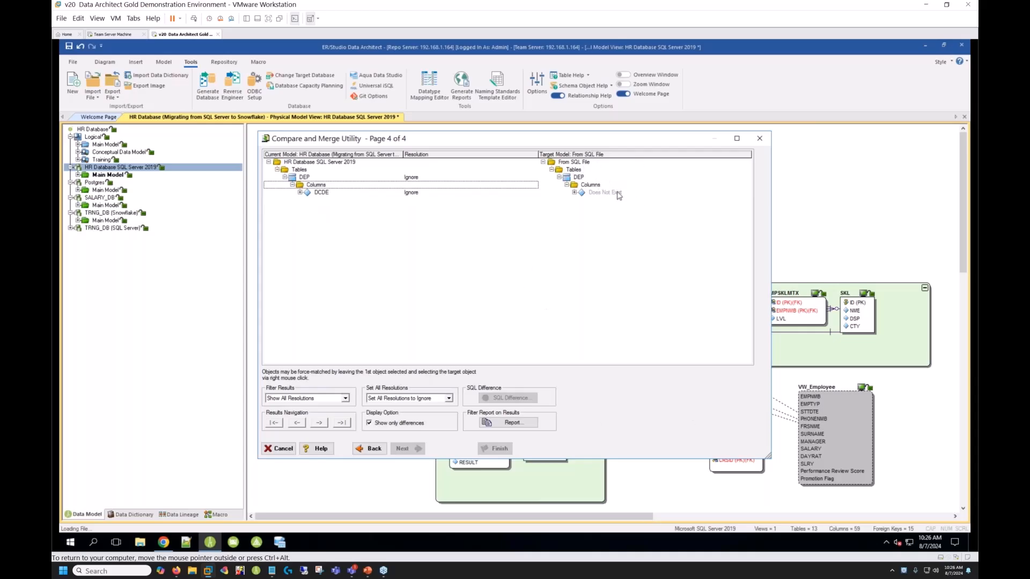
# - Check the resolution choices for the DCDE column and keep it on Ignore
pyautogui.click(415, 196)
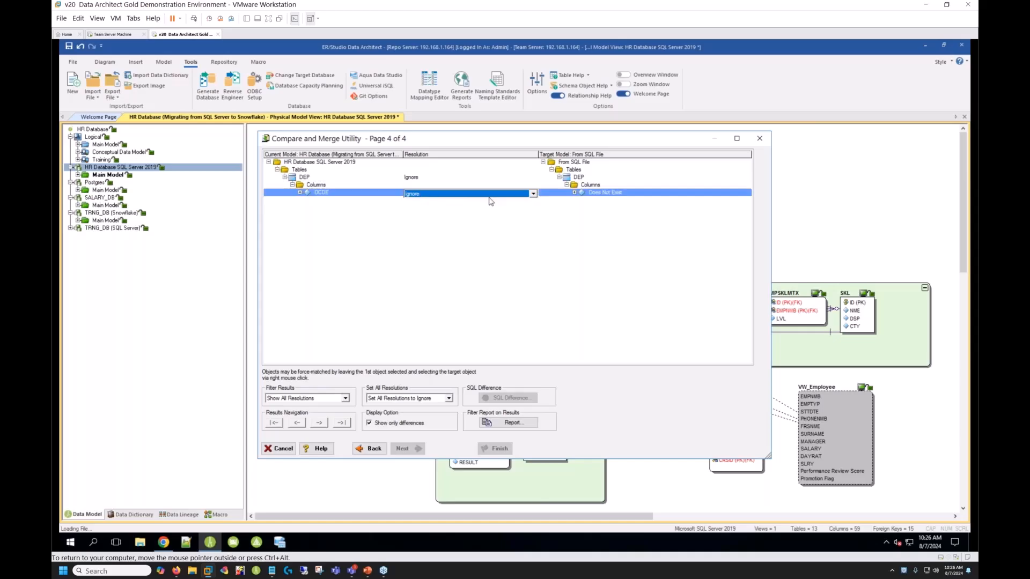
pyautogui.click(534, 194)
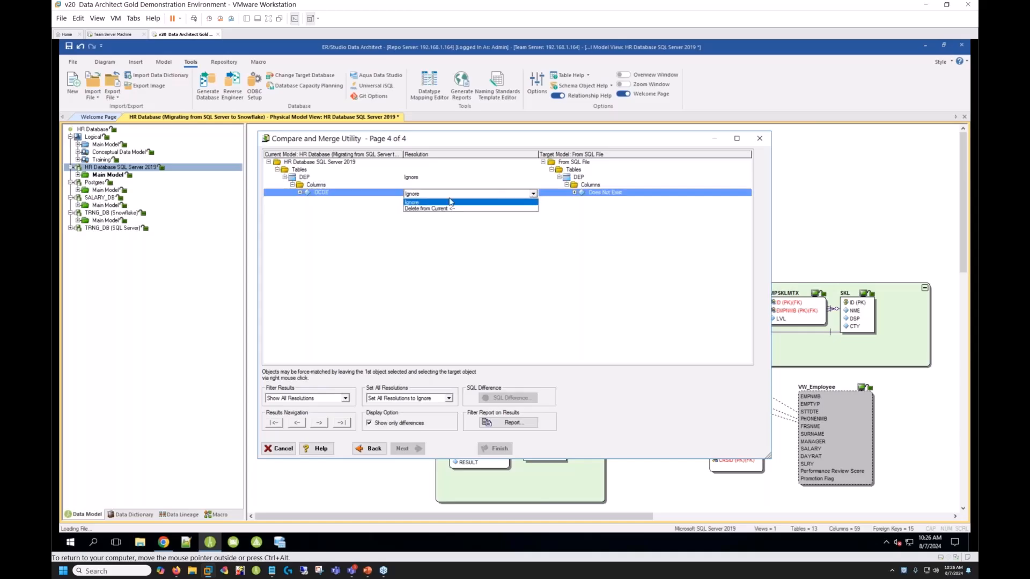
pyautogui.click(483, 199)
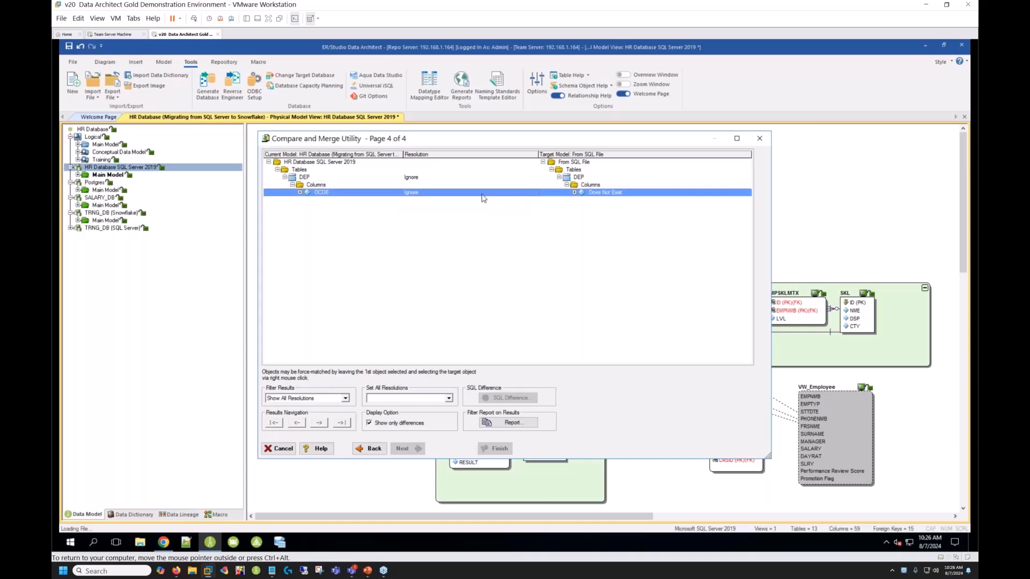
# - Return to the comparison options, enable generating .sql for changes merged to the target model, and rerun the comparison
pyautogui.click(379, 450)
pyautogui.click(374, 449)
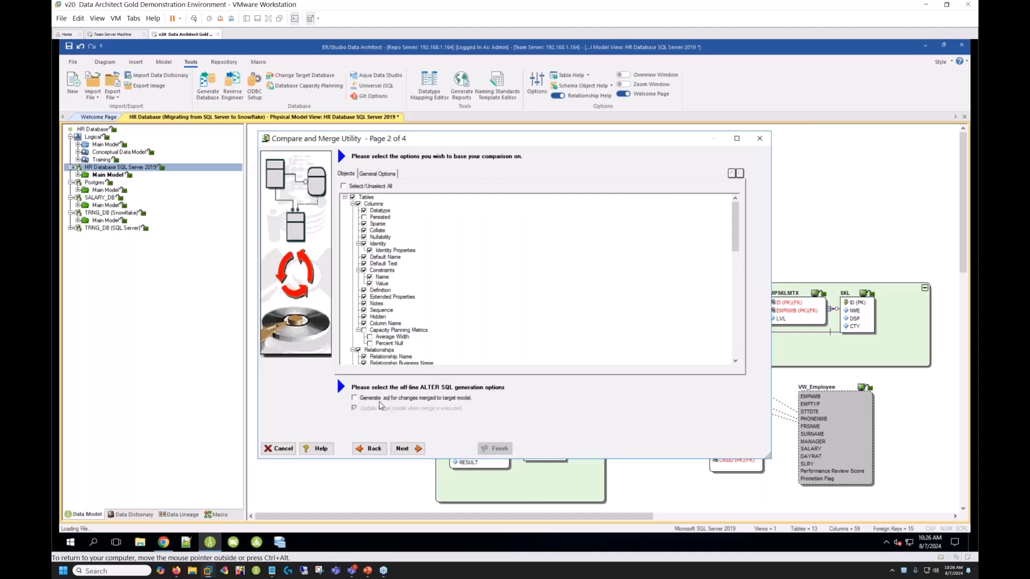
pyautogui.click(355, 399)
pyautogui.click(403, 449)
pyautogui.click(403, 449)
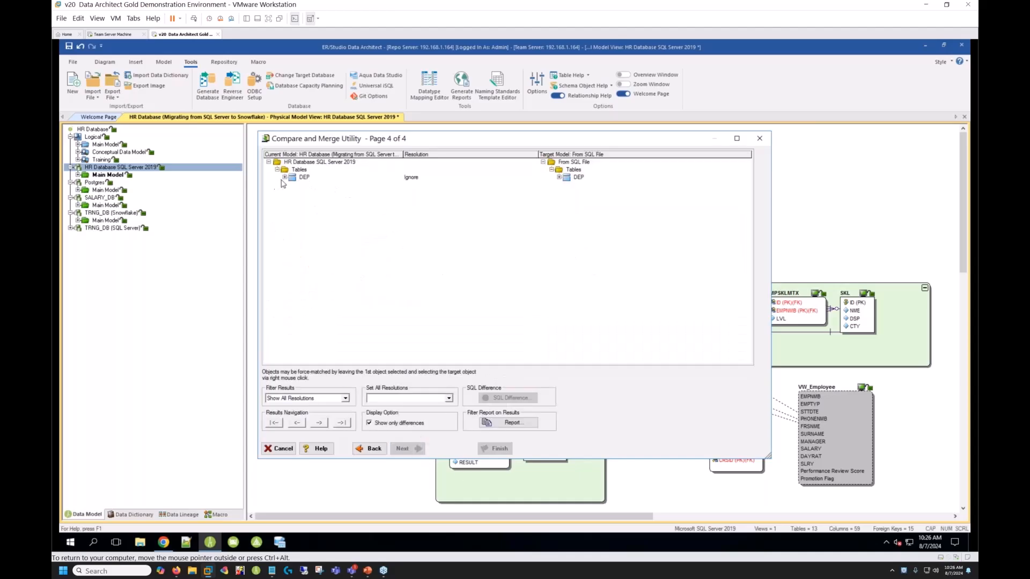
# - Expand the DEP table's column differences and set the DCDE column's resolution to Merge into Target
pyautogui.click(285, 177)
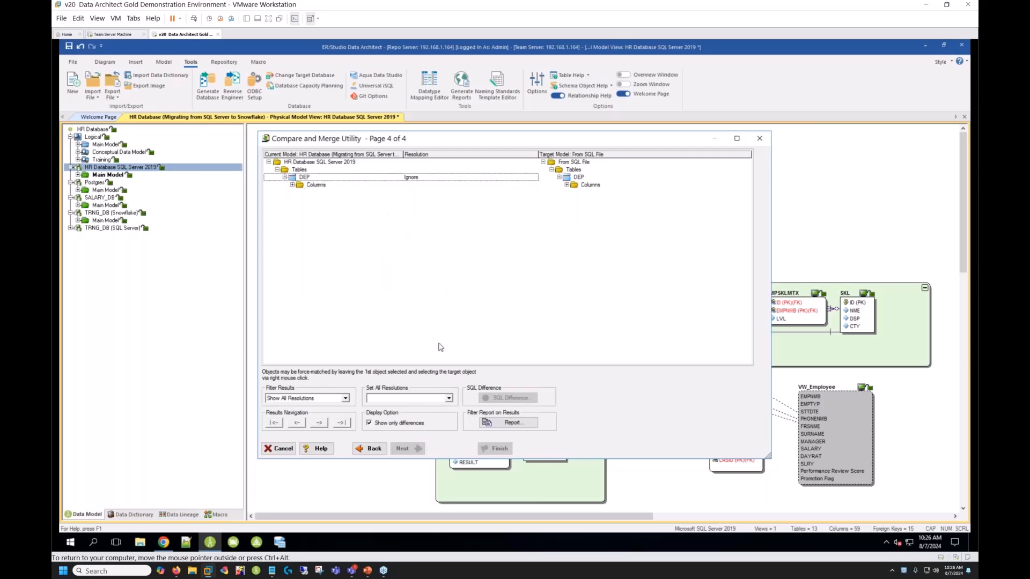
pyautogui.click(293, 185)
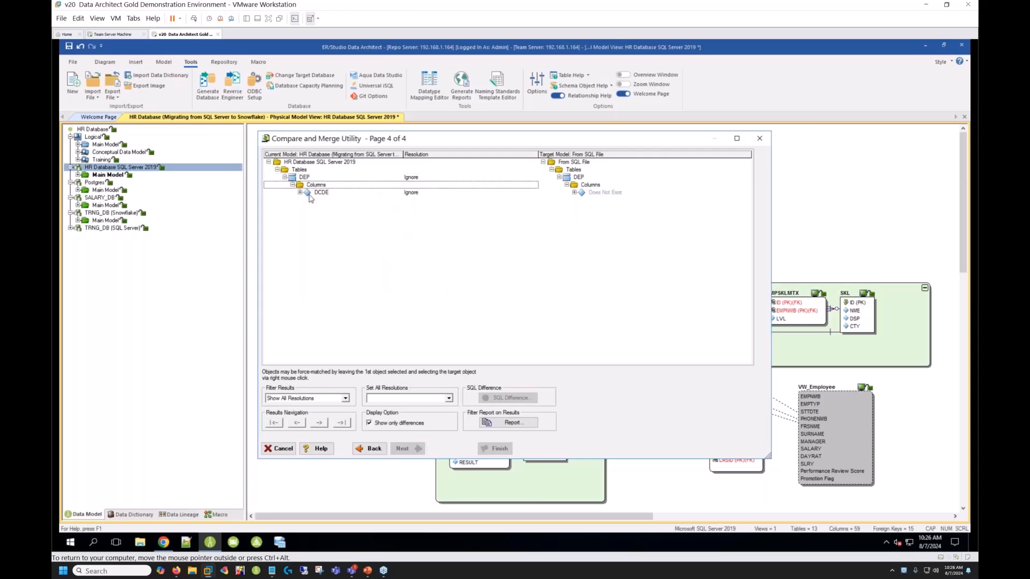
pyautogui.click(414, 194)
pyautogui.click(533, 195)
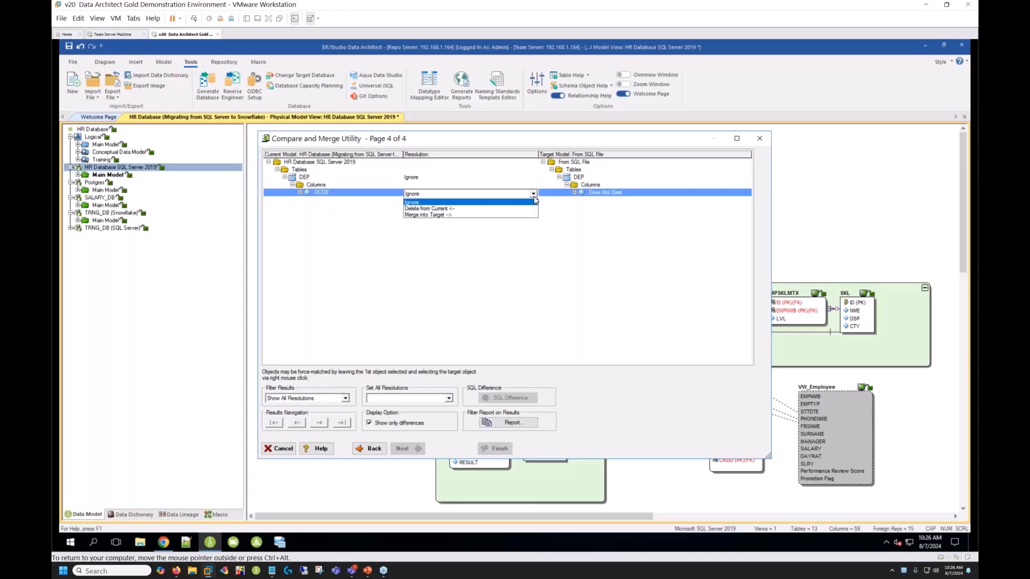
pyautogui.click(427, 215)
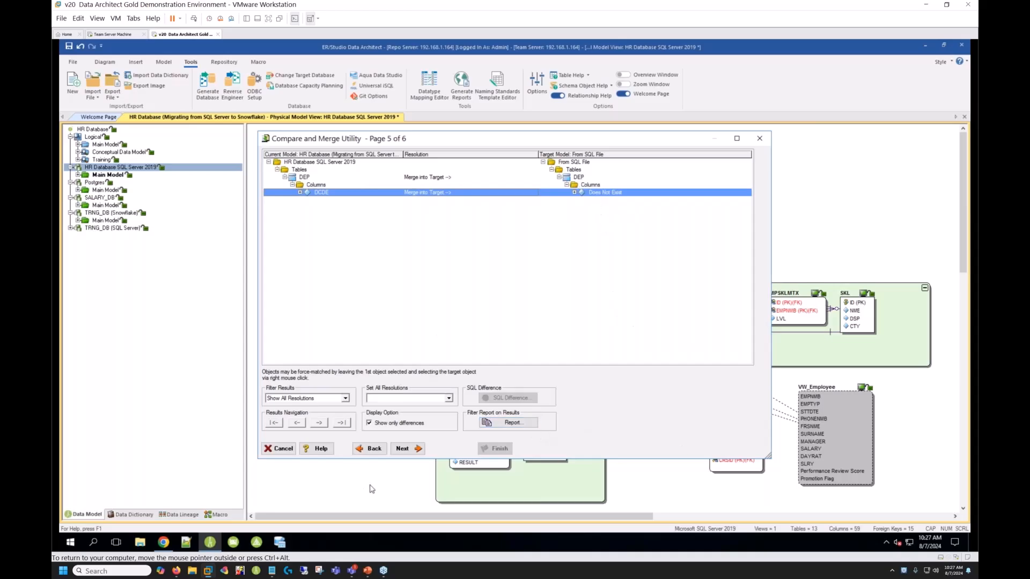
# - Set the alter script to generate to Git on the main branch, using the file HR Database SQL Server 2019_ALTER
pyautogui.click(415, 449)
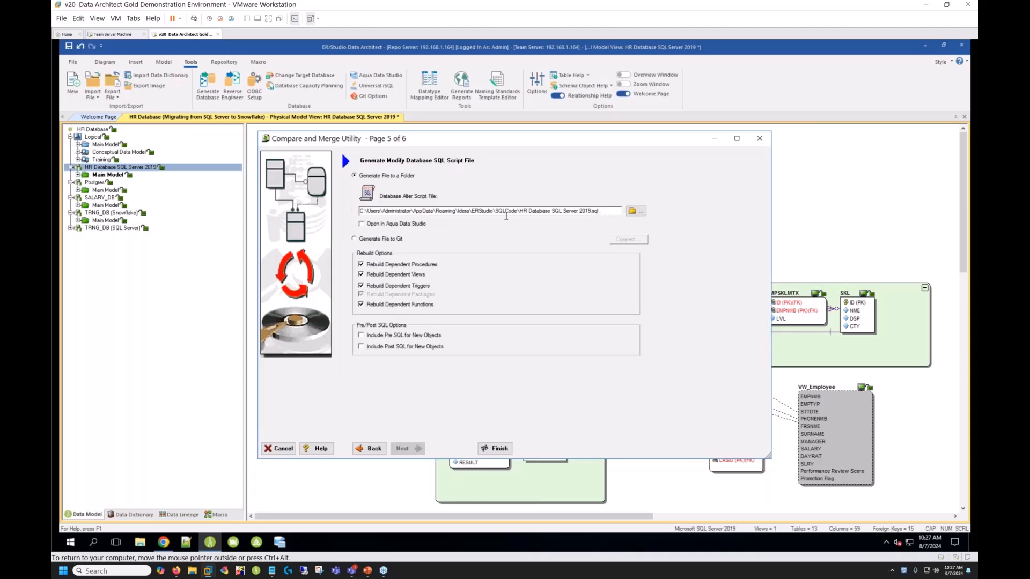
pyautogui.click(376, 240)
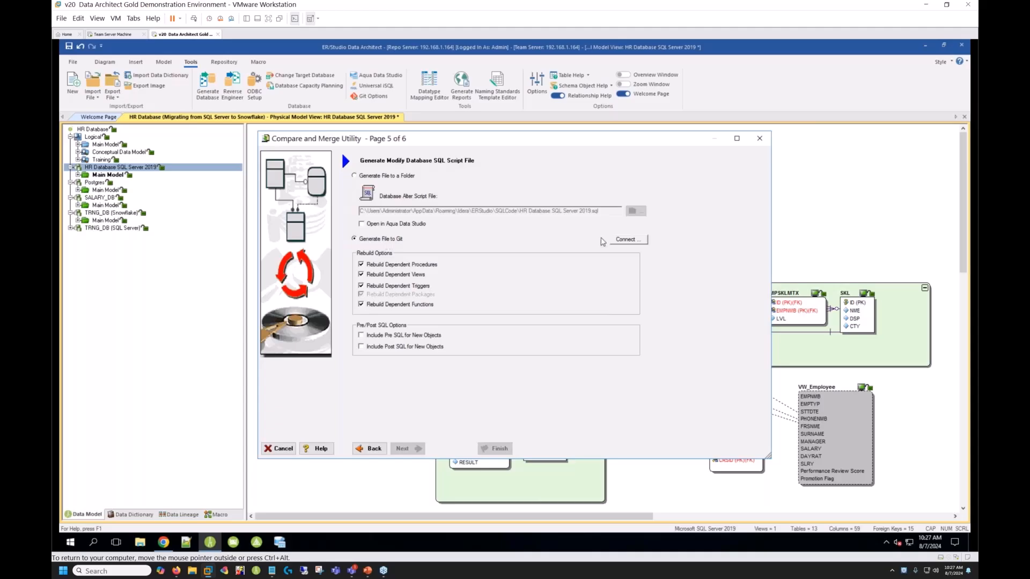
pyautogui.click(628, 239)
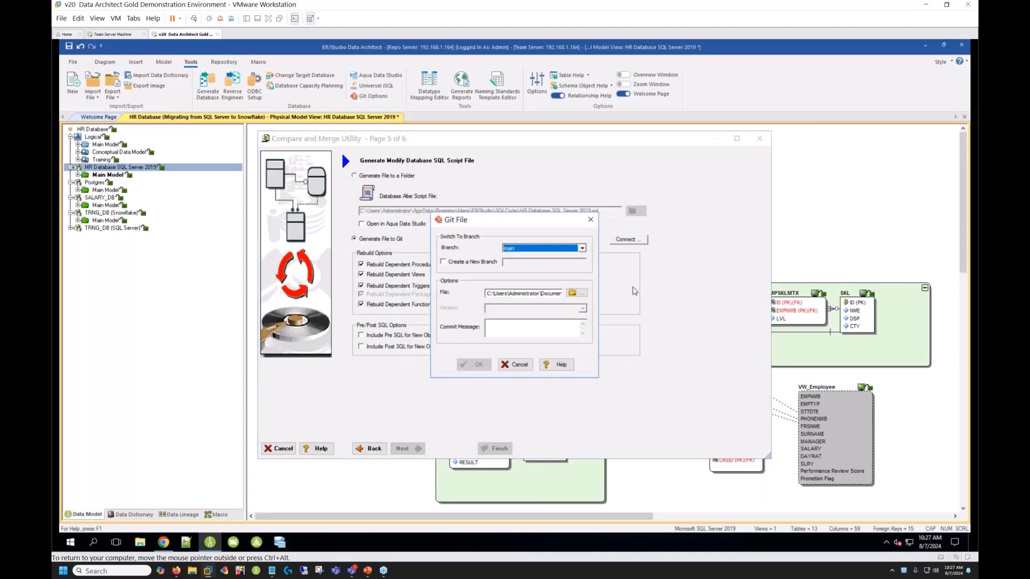
pyautogui.click(573, 293)
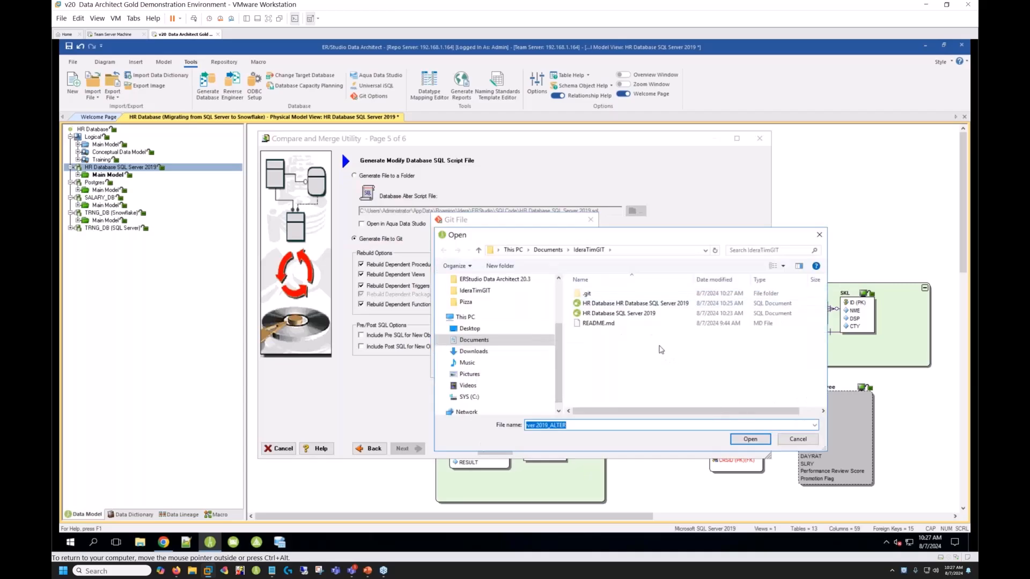
pyautogui.click(587, 426)
pyautogui.press('Home')
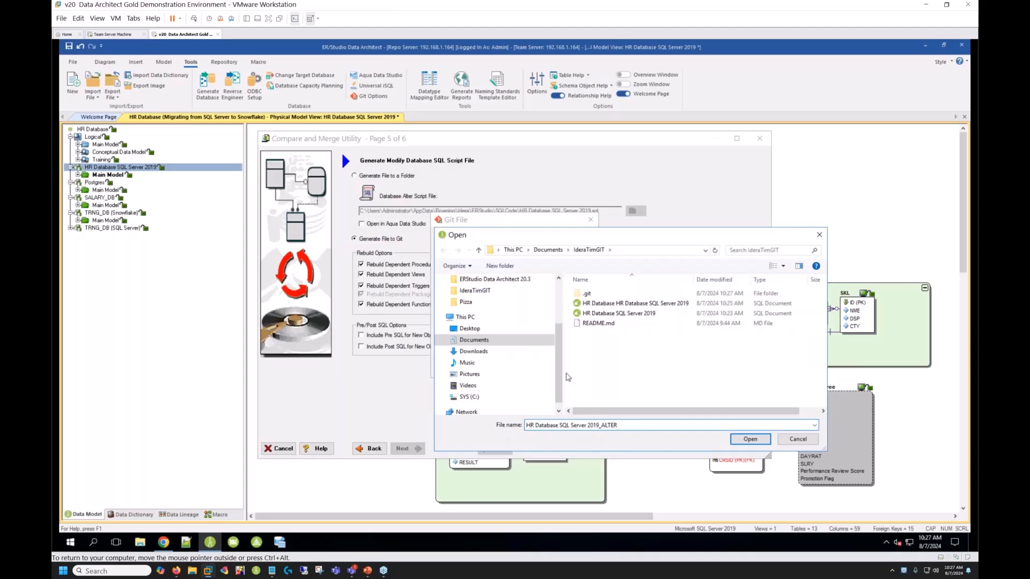
pyautogui.click(750, 440)
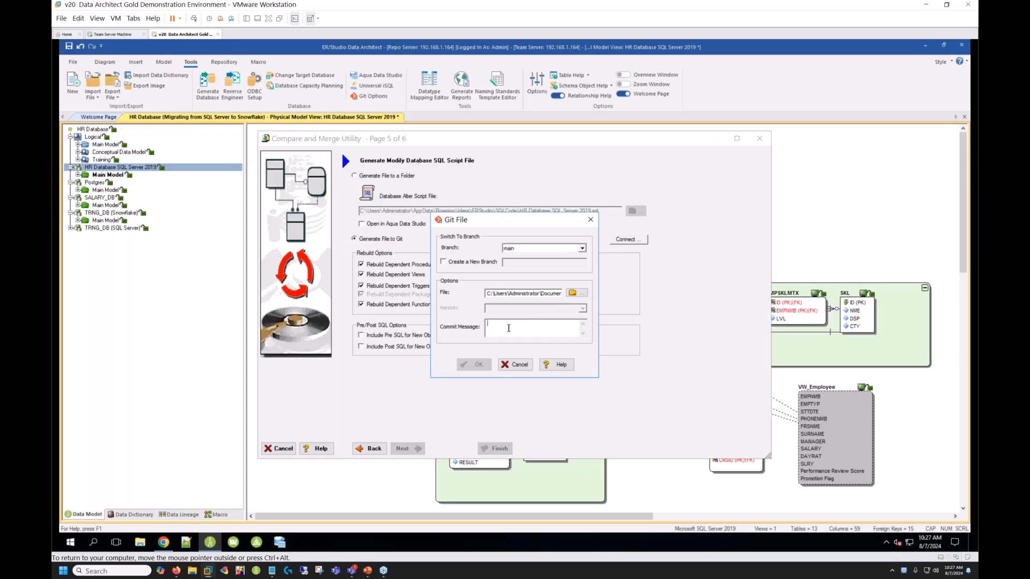
# - Enter the commit message "ALTER for DCDE on DEP Table" and generate the alter script to Git
pyautogui.write('ALTER for DCDE on')
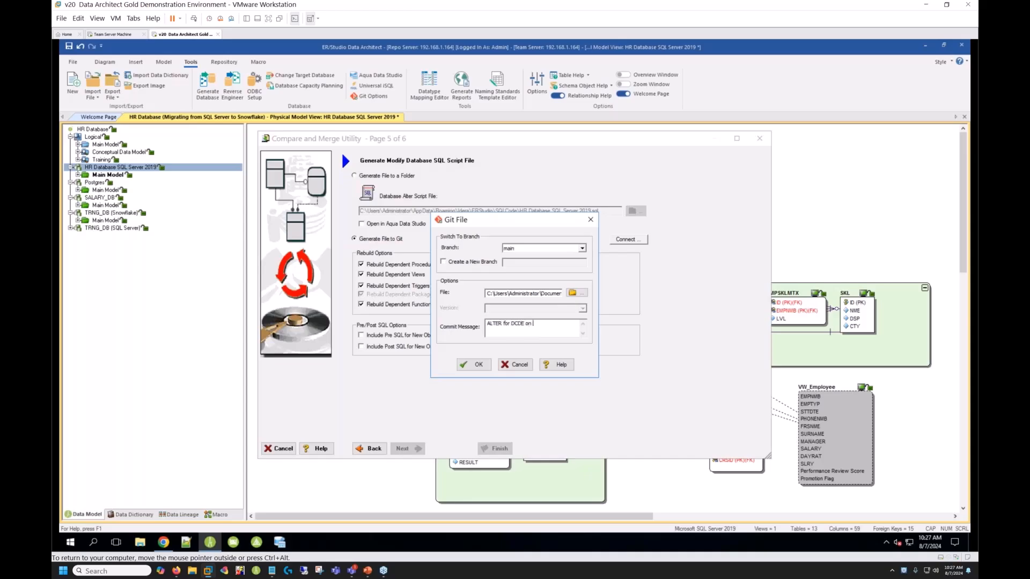
pyautogui.write('Table')
pyautogui.click(471, 369)
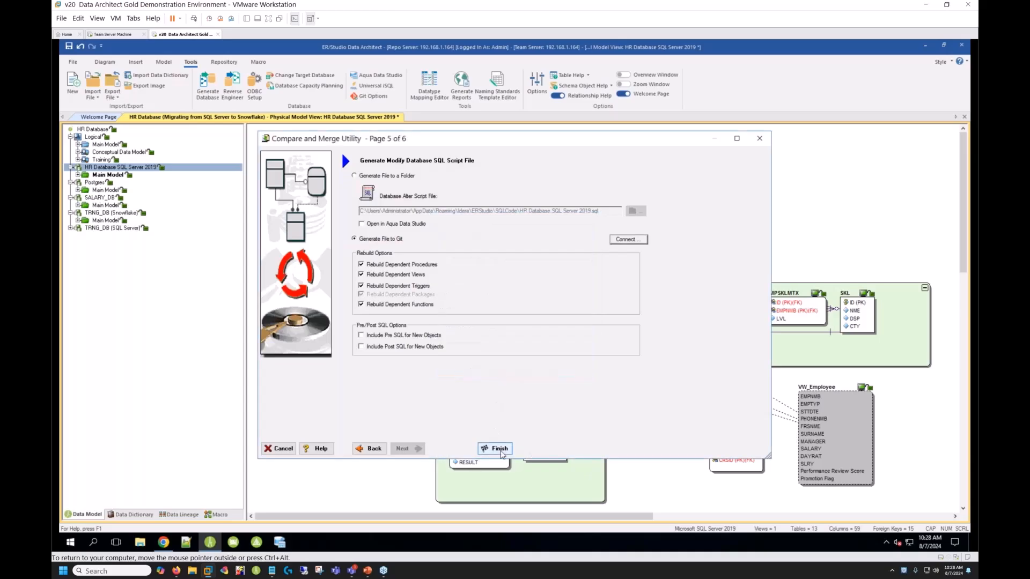
pyautogui.click(498, 450)
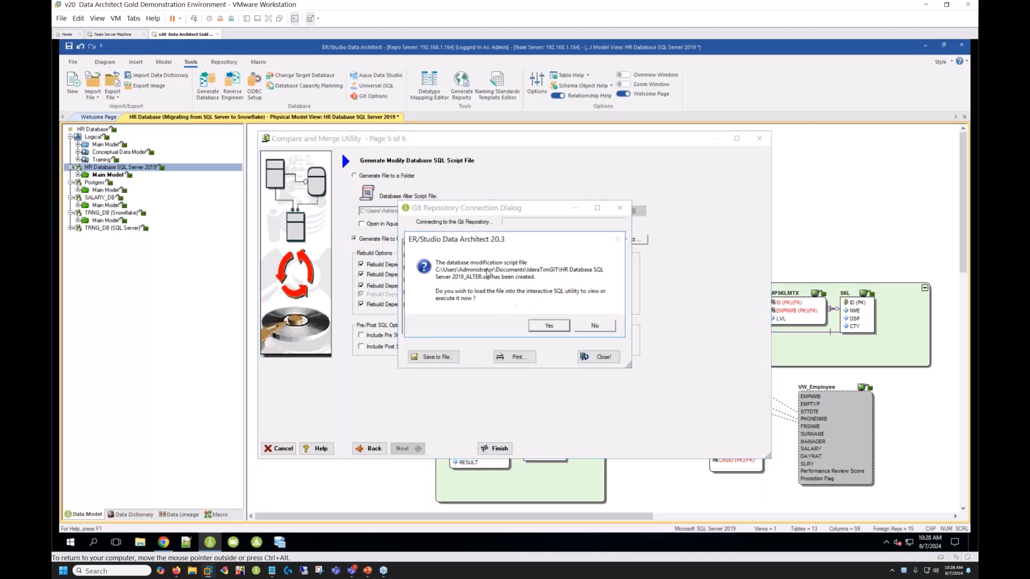
# - Load the alter script into the interactive SQL utility to review it, and close the utility and the Git connection dialog
pyautogui.click(548, 328)
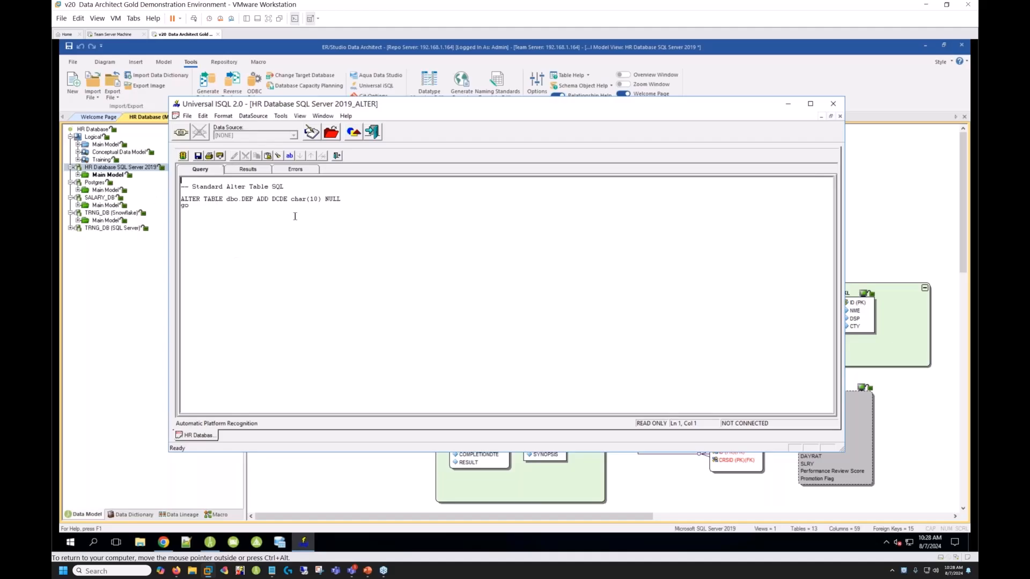
pyautogui.click(834, 105)
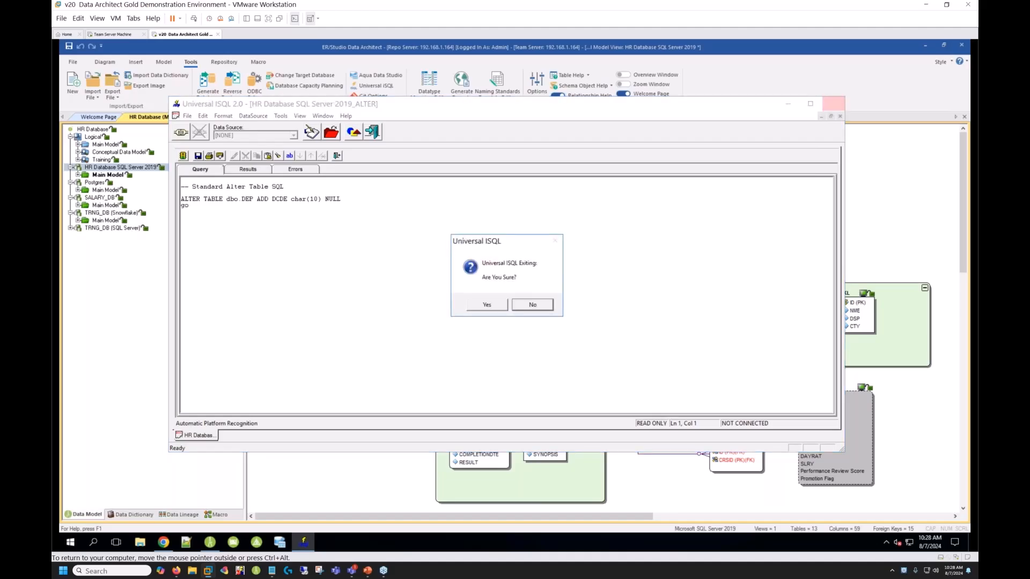
pyautogui.click(487, 304)
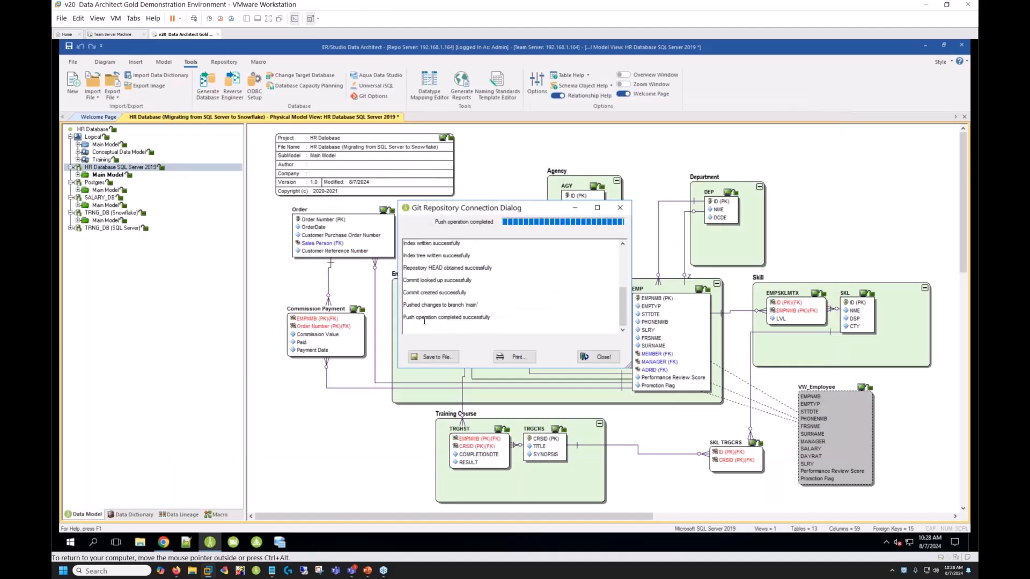
pyautogui.click(603, 357)
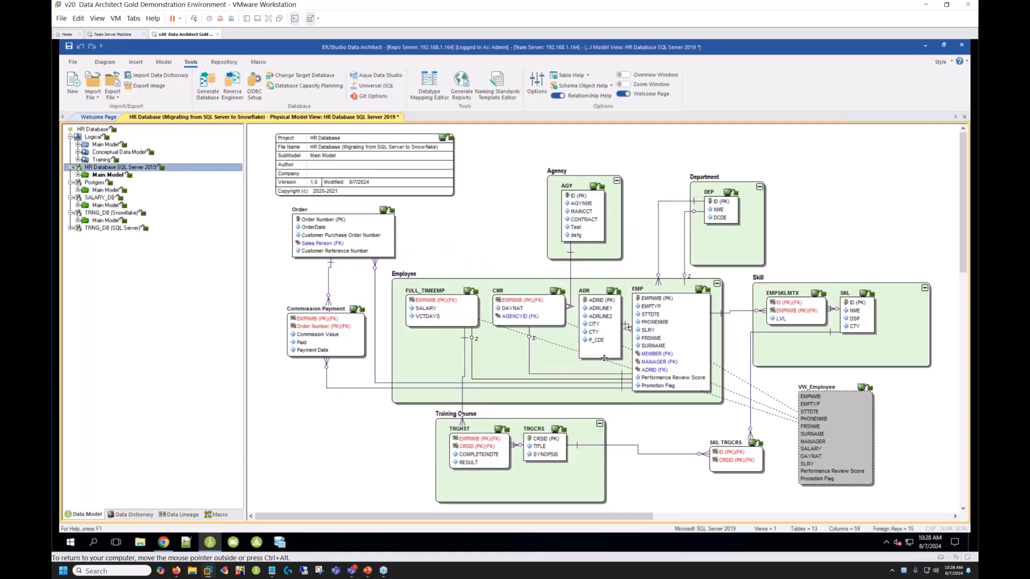
# - Switch to Chrome, review HR Database SQL Server 2019_ALTER.sql in the HR-Database repository on GitHub, and close the browser
pyautogui.click(164, 542)
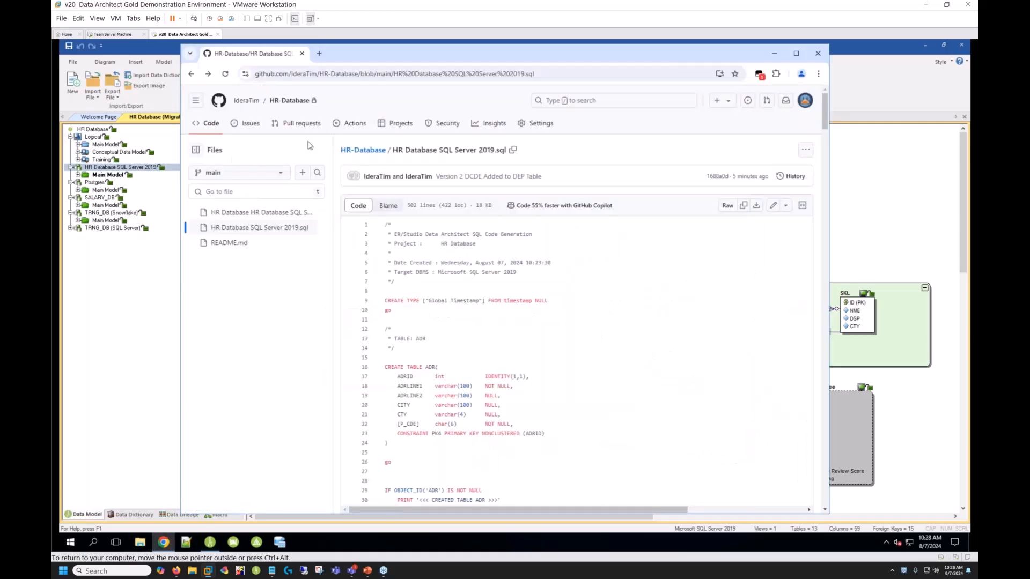
pyautogui.click(295, 108)
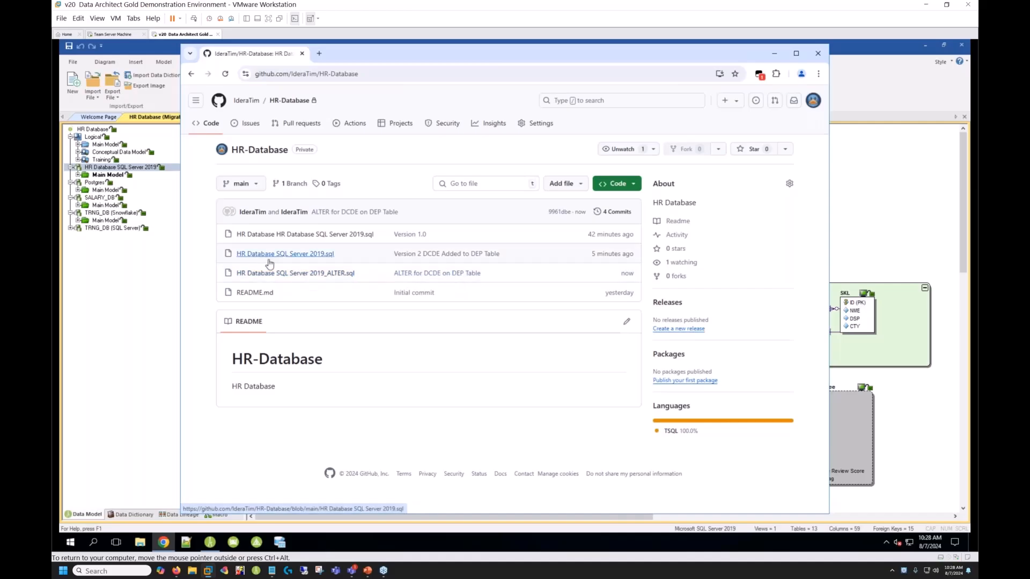
pyautogui.click(295, 274)
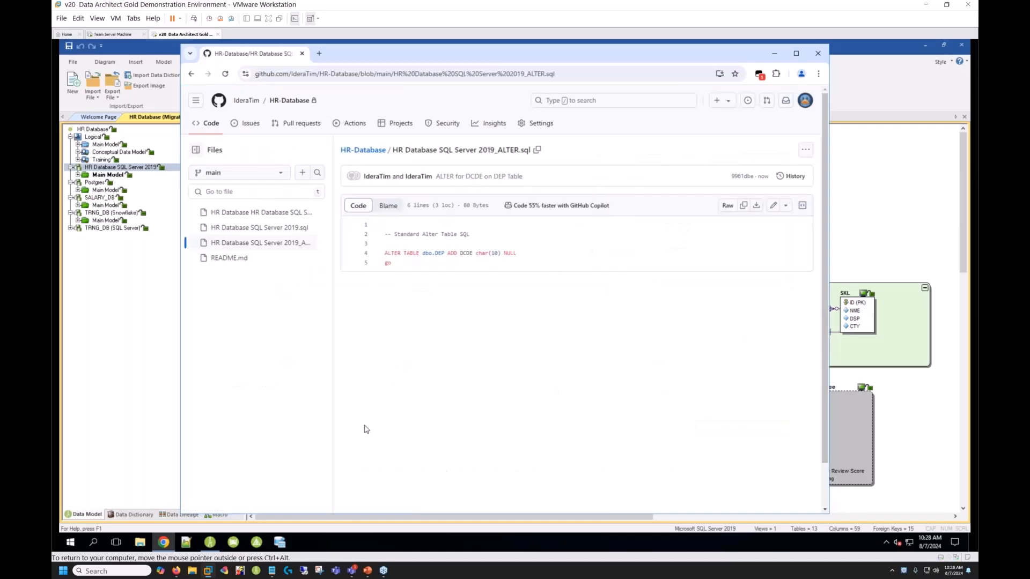
pyautogui.click(817, 55)
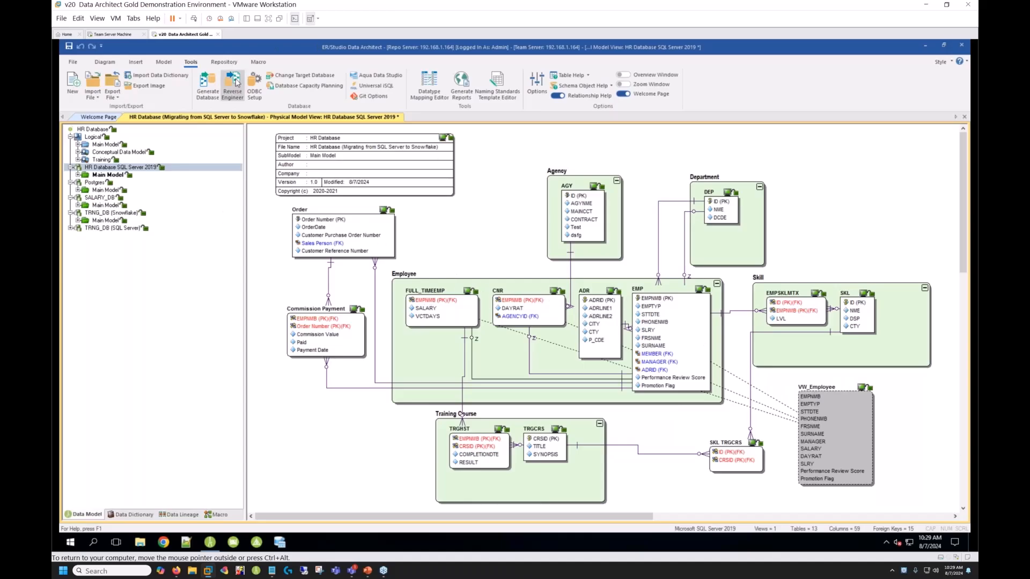
# - Switch to the Team Server Machine to view the CR256 discussion on the Department entity, and return to ER/Studio Data Architect
pyautogui.click(106, 37)
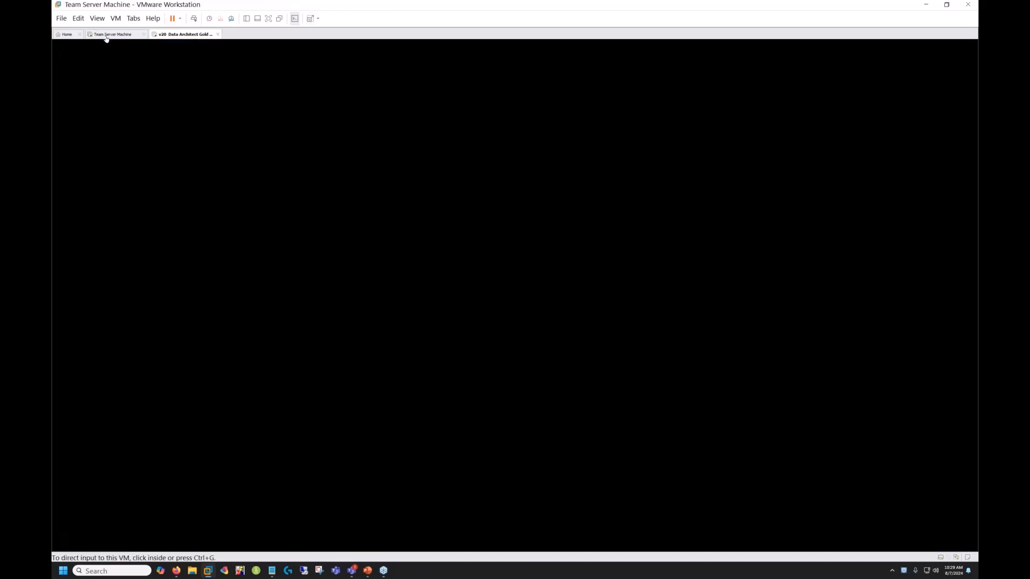
pyautogui.click(494, 156)
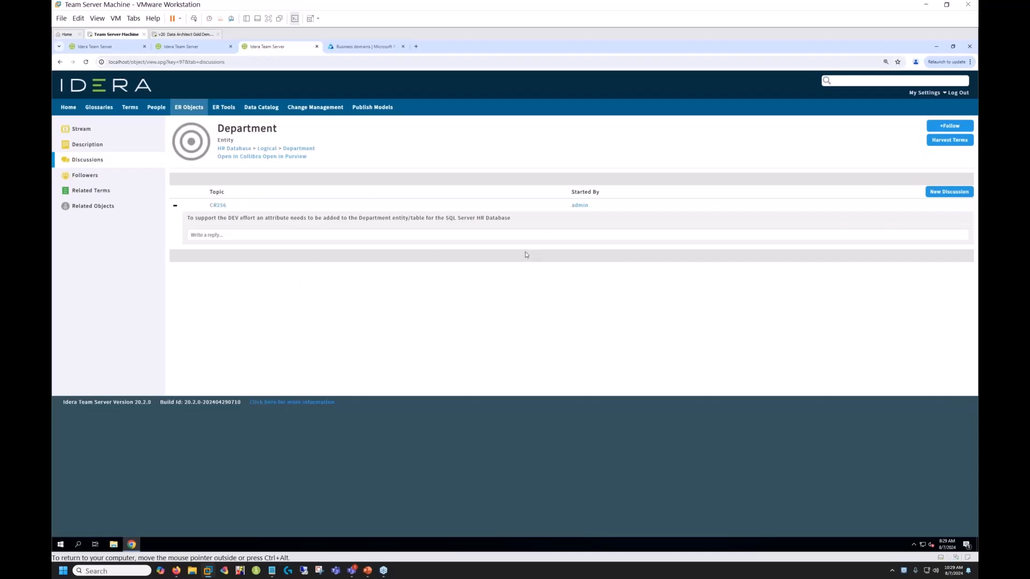
pyautogui.click(185, 34)
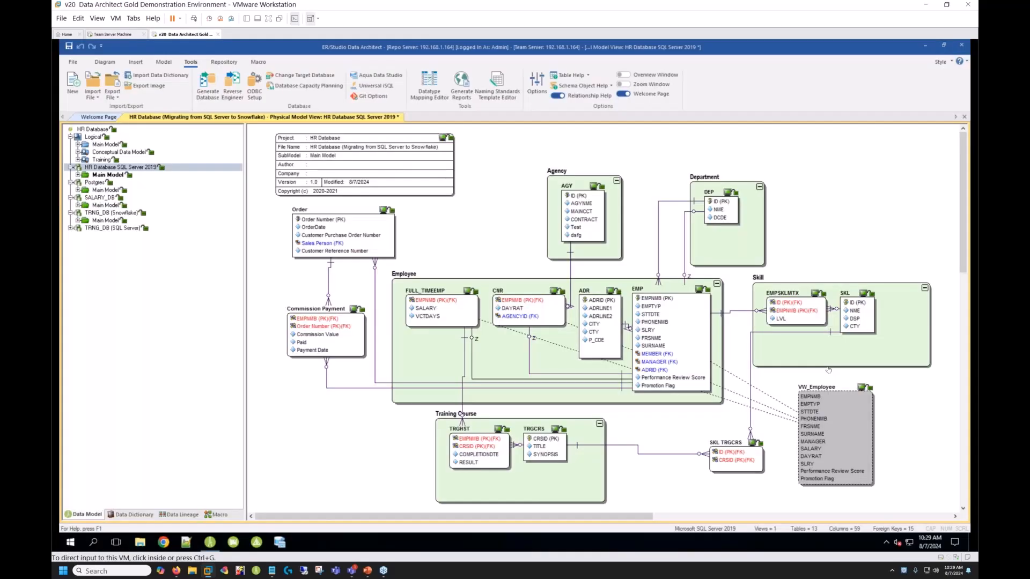